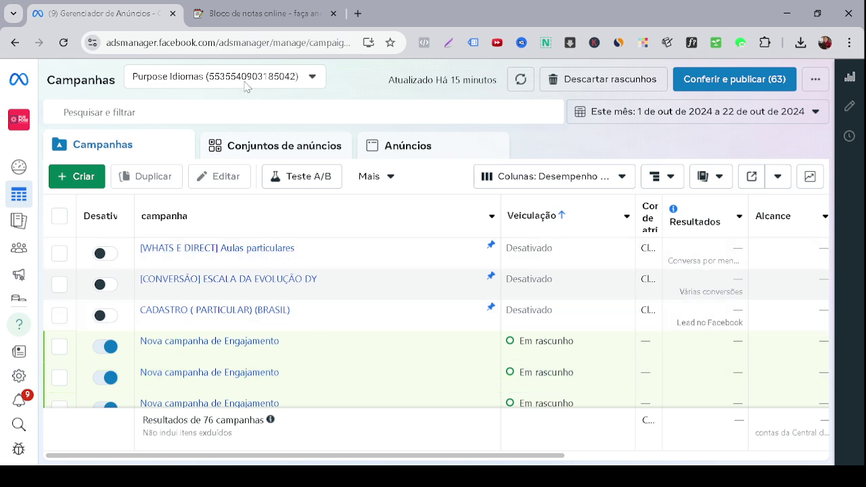
Step: Start a new auction campaign with the Engajamento objective and continue to the campaign setup choice
{"action": "left_click", "coordinate": [88, 178]}
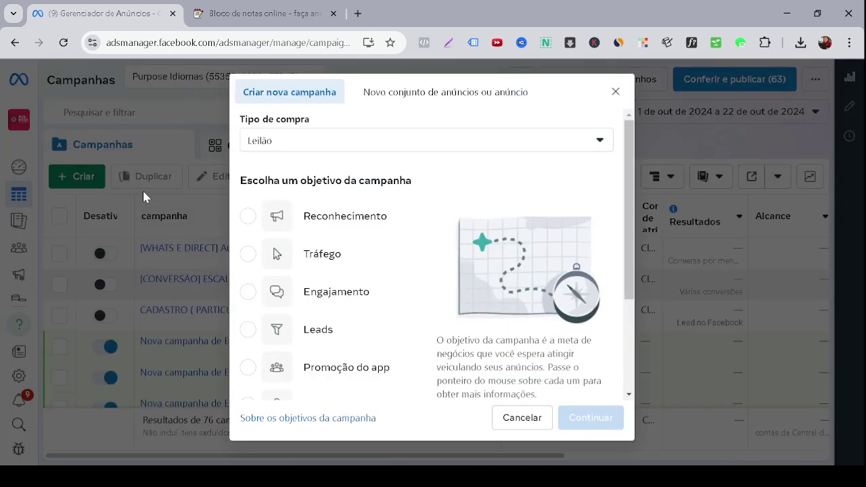
{"action": "left_click", "coordinate": [313, 295]}
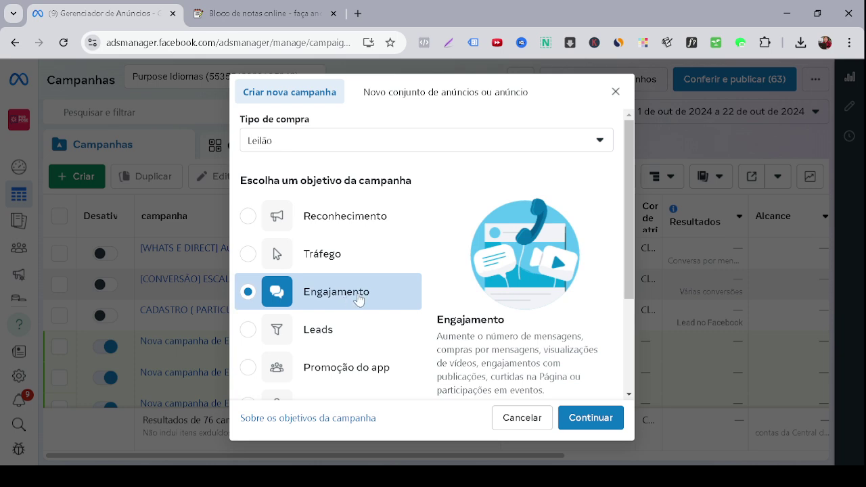
{"action": "left_click_drag", "start_coordinate": [376, 298], "coordinate": [300, 298]}
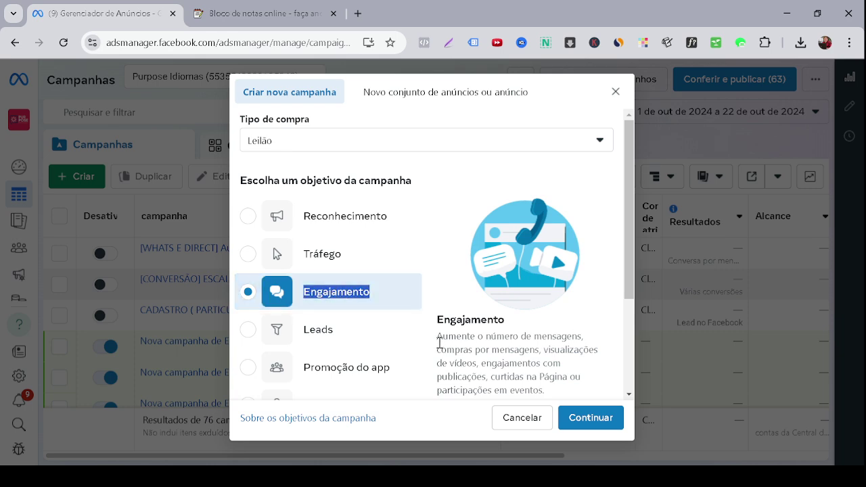
{"action": "left_click_drag", "start_coordinate": [437, 338], "coordinate": [584, 336]}
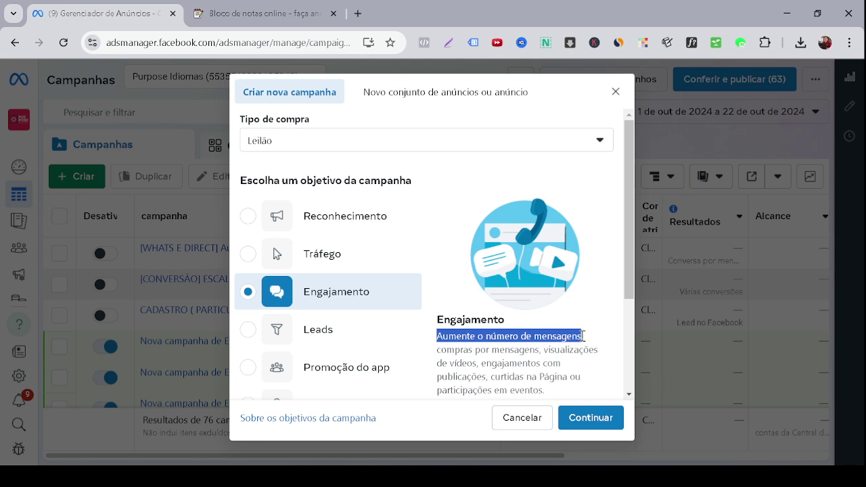
{"action": "left_click", "coordinate": [604, 424]}
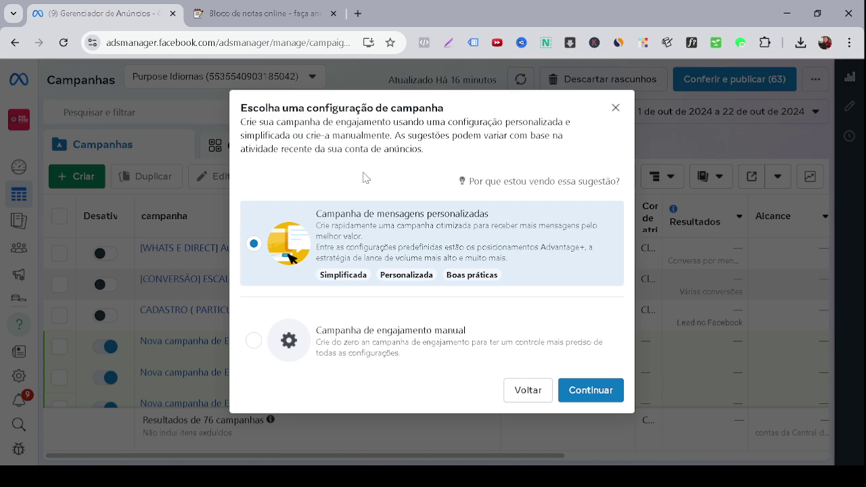
Step: Choose the manual engagement campaign setup (Campanha de engajamento manual) and continue to the campaign editor
{"action": "mouse_move", "coordinate": [373, 282]}
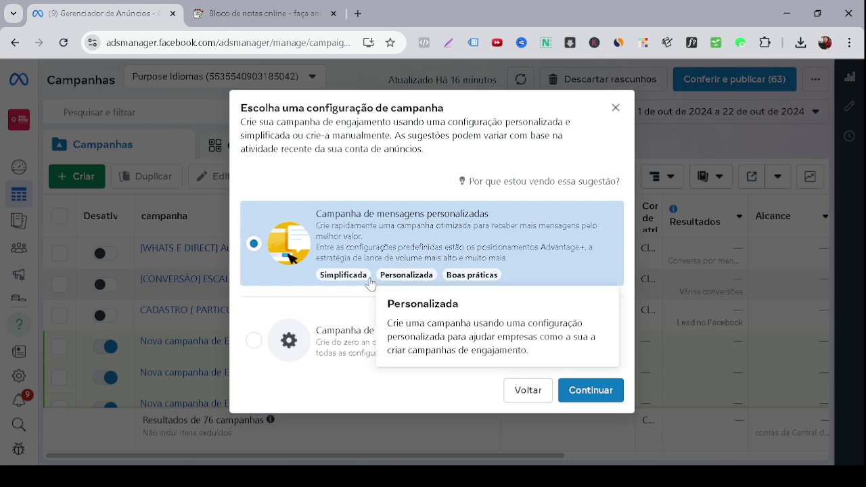
{"action": "left_click", "coordinate": [324, 347]}
{"action": "left_click_drag", "start_coordinate": [316, 331], "coordinate": [470, 337]}
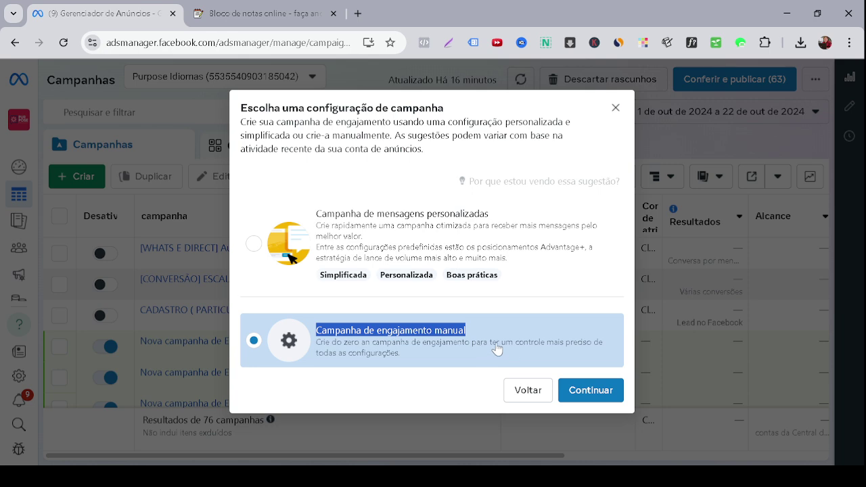
{"action": "left_click_drag", "start_coordinate": [490, 344], "coordinate": [399, 362]}
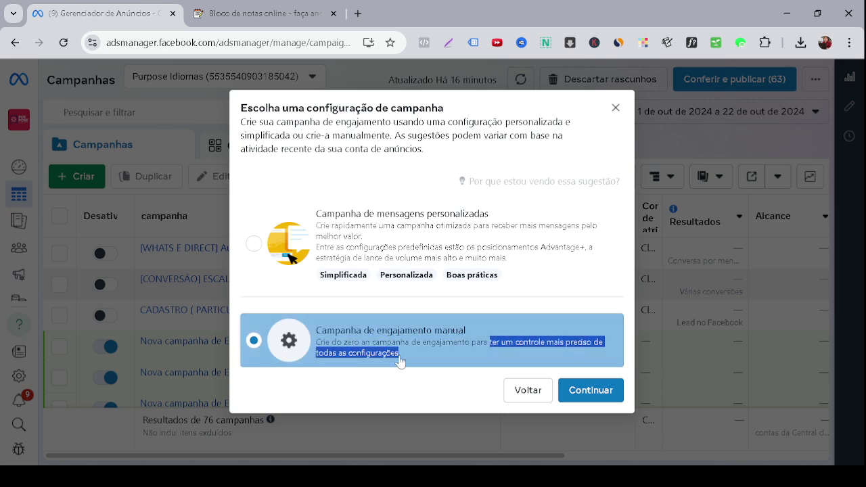
{"action": "left_click", "coordinate": [461, 381]}
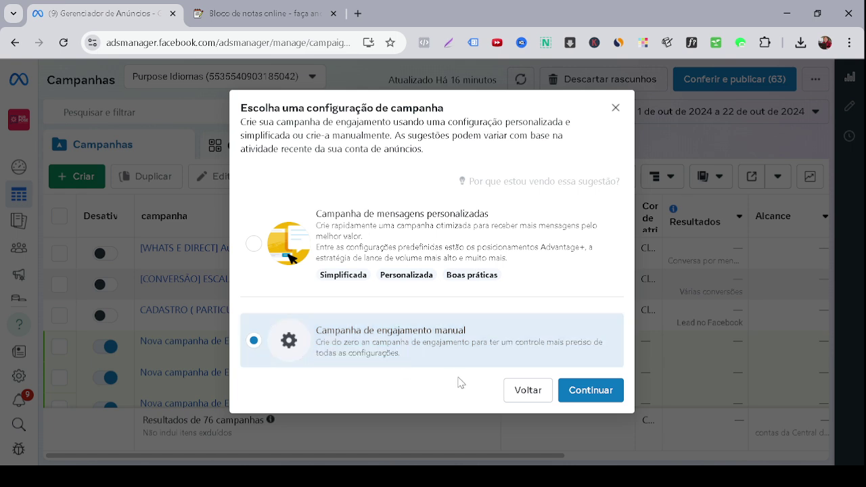
{"action": "left_click", "coordinate": [603, 397]}
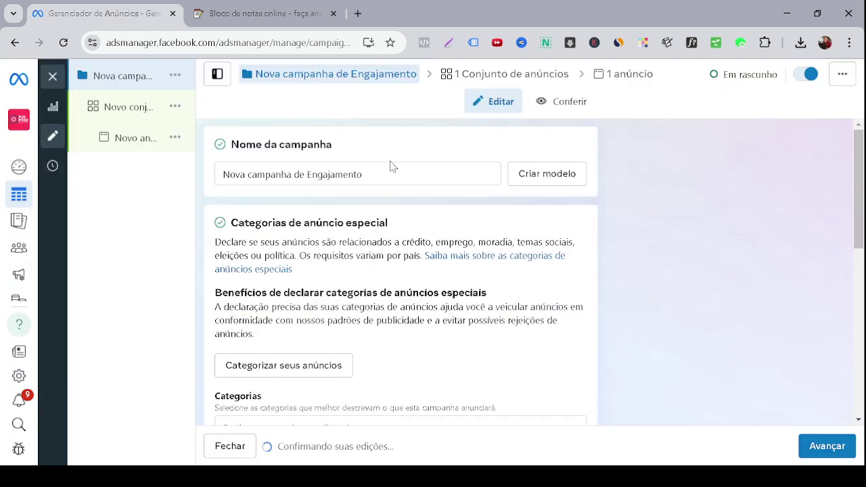
Step: Rename the campaign as "aula - yt - teste - 10/10"
{"action": "double_click", "coordinate": [406, 172]}
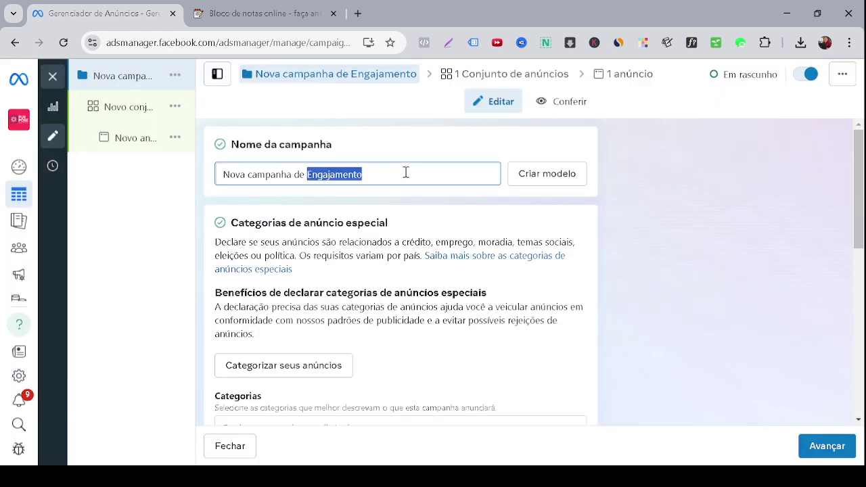
{"action": "triple_click", "coordinate": [406, 173]}
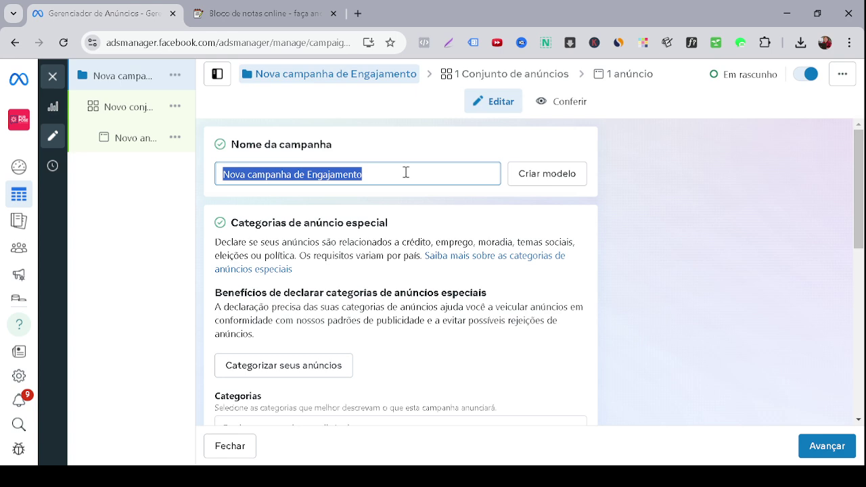
{"action": "type", "text": "aula -"}
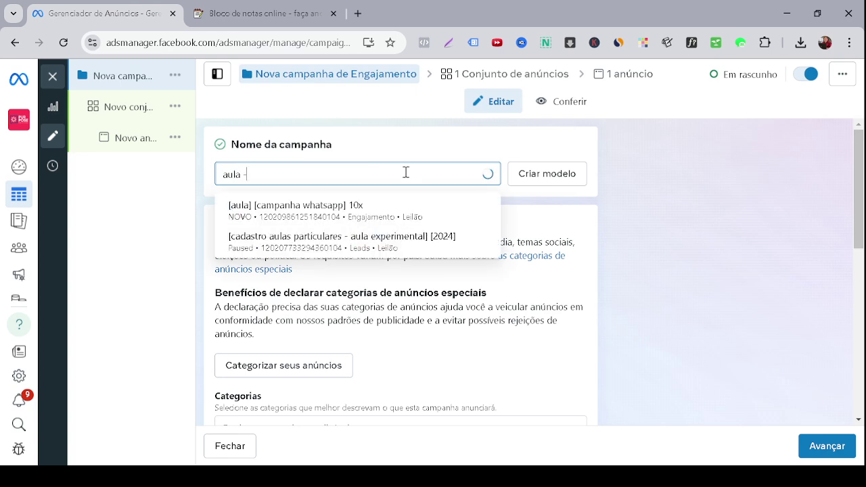
{"action": "type", "text": " yt - teste"}
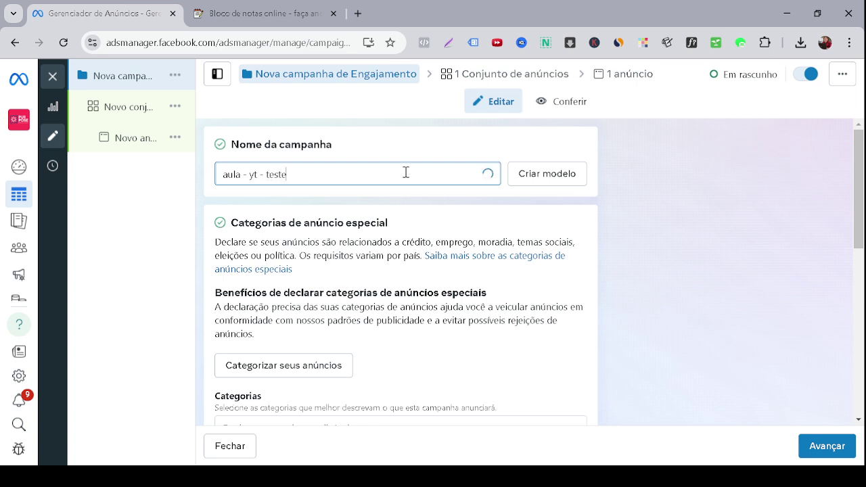
{"action": "left_click", "coordinate": [428, 203]}
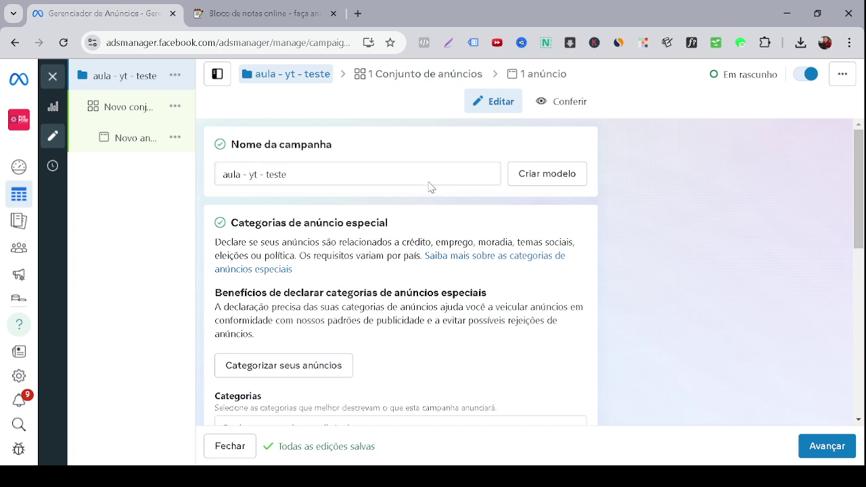
{"action": "left_click", "coordinate": [435, 177]}
{"action": "type", "text": "-"}
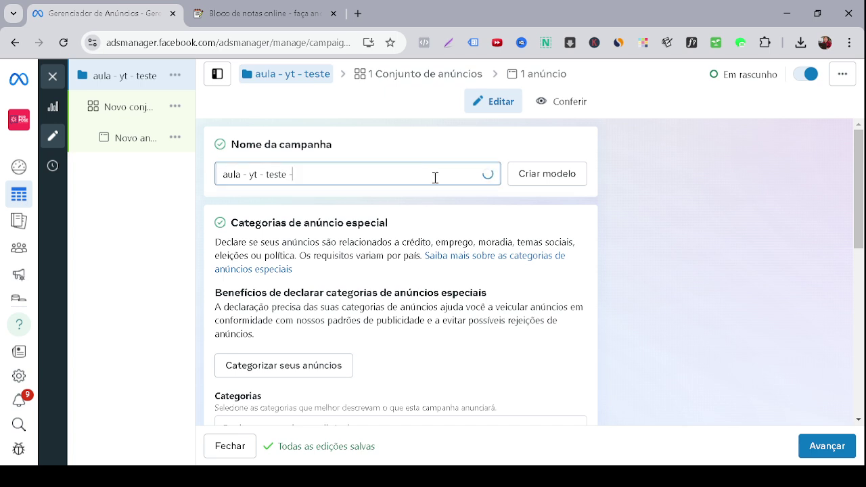
{"action": "type", "text": " 10/10"}
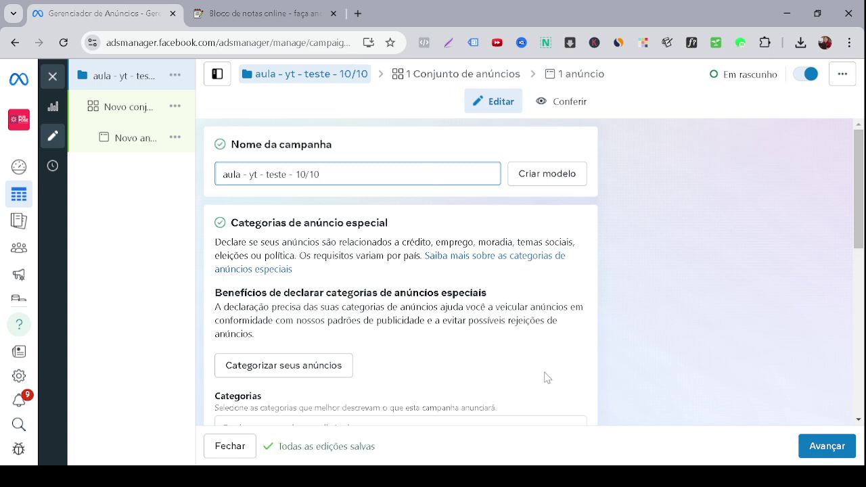
{"action": "left_click", "coordinate": [462, 348]}
Step: Review the campaign's special ad categories, details, Advantage campaign budget and A/B test sections
{"action": "scroll", "coordinate": [440, 333], "scroll_direction": "down", "scroll_amount": 1}
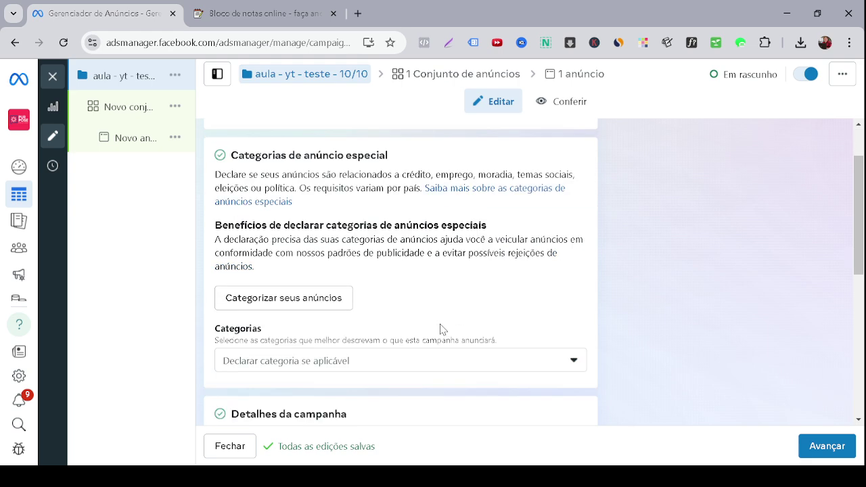
{"action": "scroll", "coordinate": [252, 258], "scroll_direction": "up", "scroll_amount": 1}
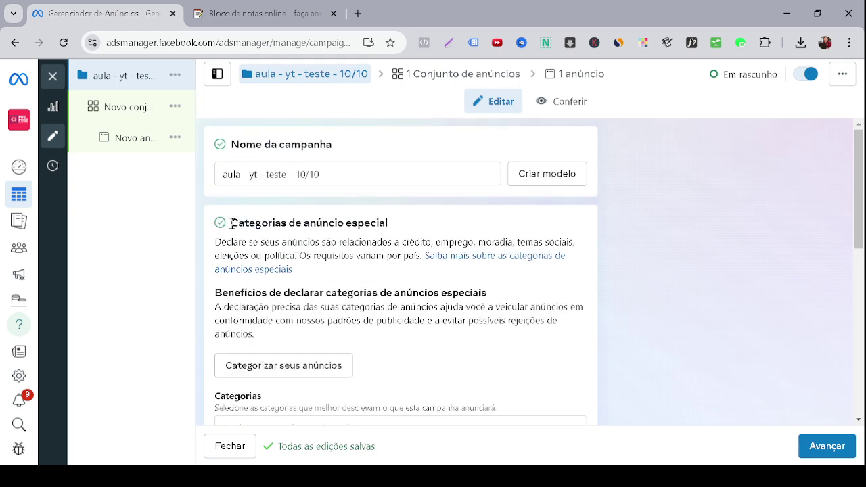
{"action": "left_click_drag", "start_coordinate": [232, 224], "coordinate": [400, 234]}
{"action": "scroll", "coordinate": [406, 244], "scroll_direction": "down", "scroll_amount": 3}
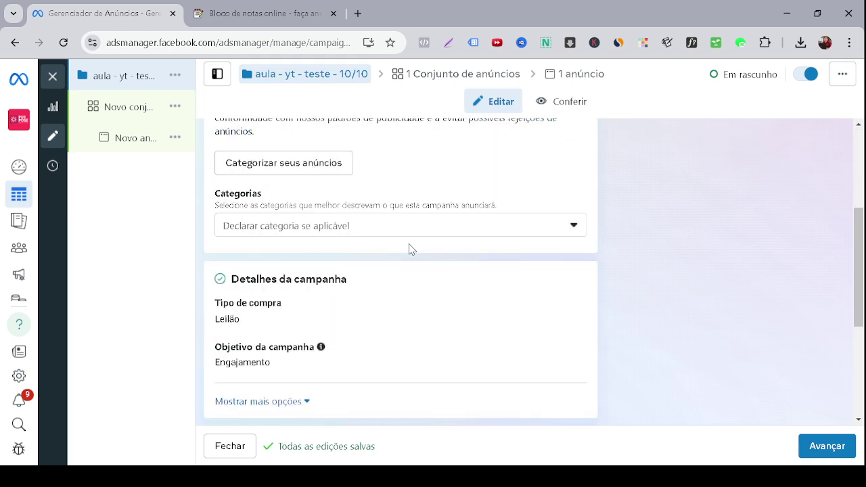
{"action": "left_click_drag", "start_coordinate": [225, 284], "coordinate": [353, 287]}
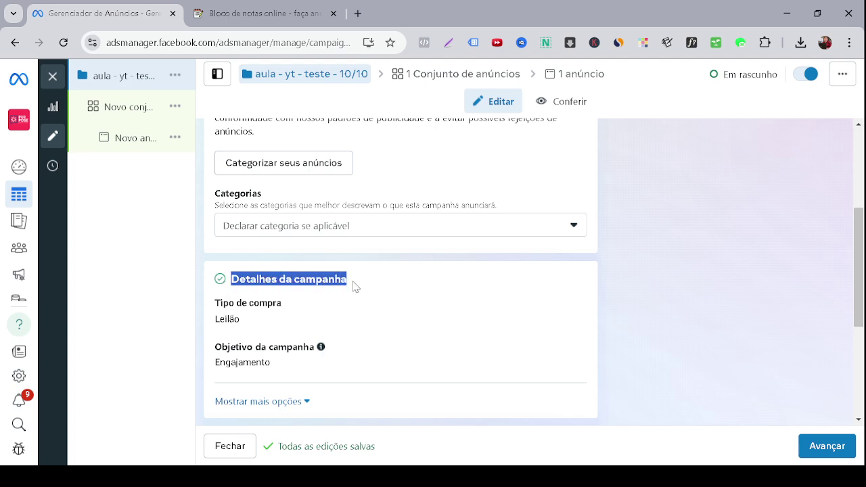
{"action": "scroll", "coordinate": [353, 286], "scroll_direction": "down", "scroll_amount": 3}
{"action": "left_click_drag", "start_coordinate": [216, 248], "coordinate": [408, 249]}
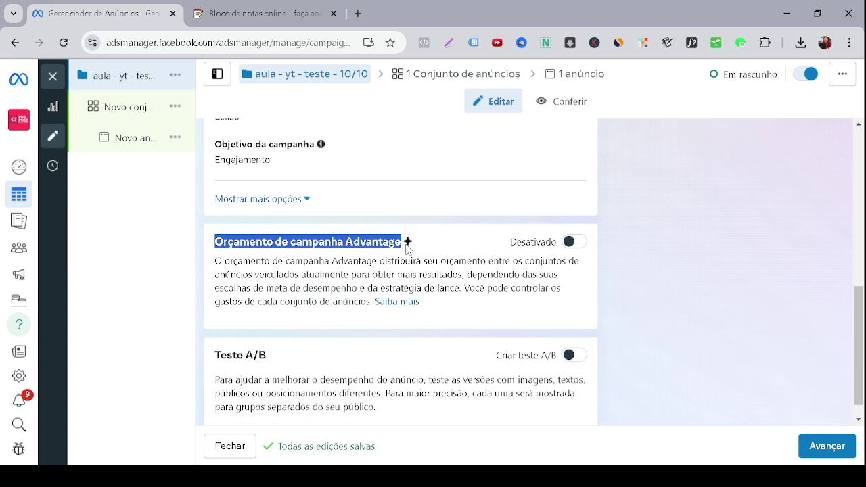
{"action": "mouse_move", "coordinate": [407, 247]}
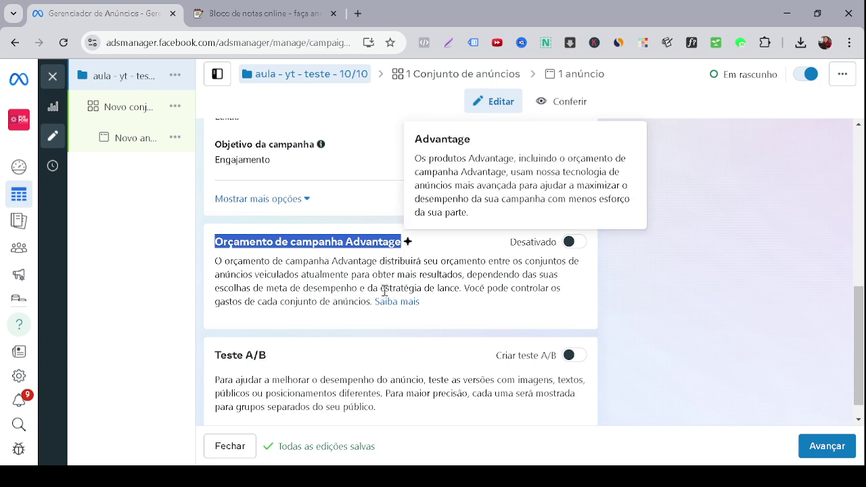
{"action": "scroll", "coordinate": [381, 316], "scroll_direction": "down", "scroll_amount": 1}
{"action": "left_click", "coordinate": [219, 339]}
{"action": "left_click_drag", "start_coordinate": [216, 336], "coordinate": [272, 331]}
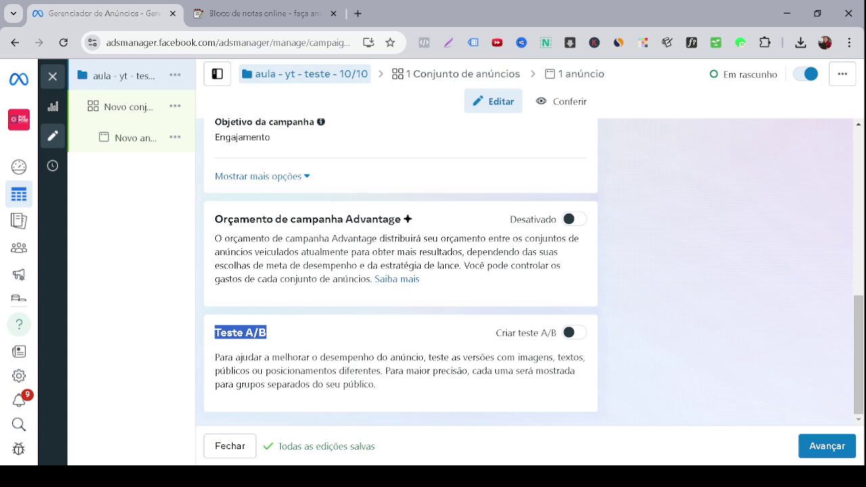
Step: Advance to the ad set and change its Facebook Page to the second "Assessor de Marketing" page
{"action": "left_click", "coordinate": [818, 455]}
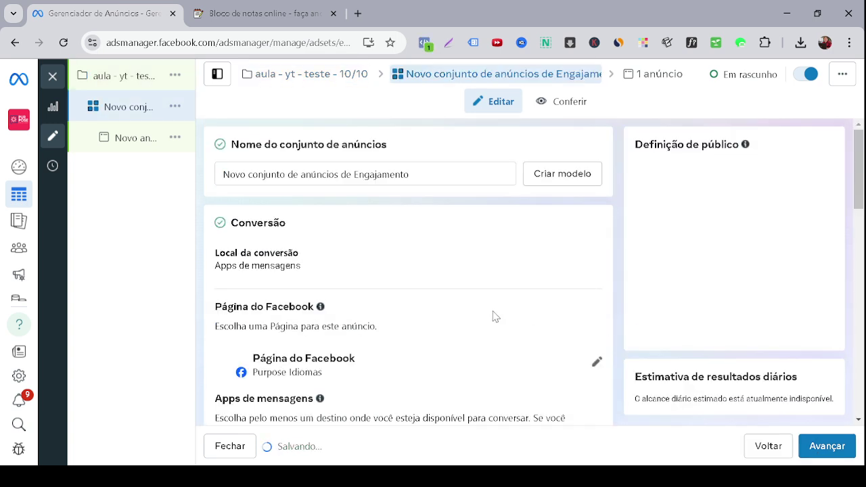
{"action": "scroll", "coordinate": [382, 242], "scroll_direction": "down", "scroll_amount": 3}
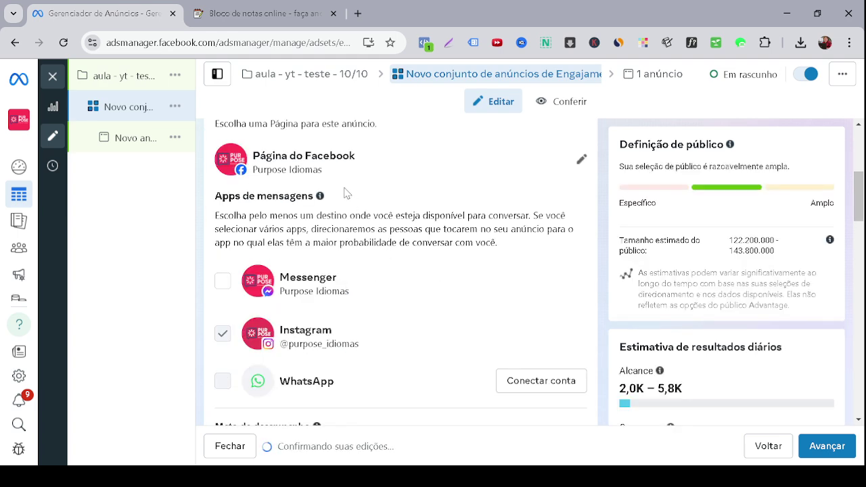
{"action": "left_click", "coordinate": [346, 155]}
{"action": "left_click", "coordinate": [346, 155]}
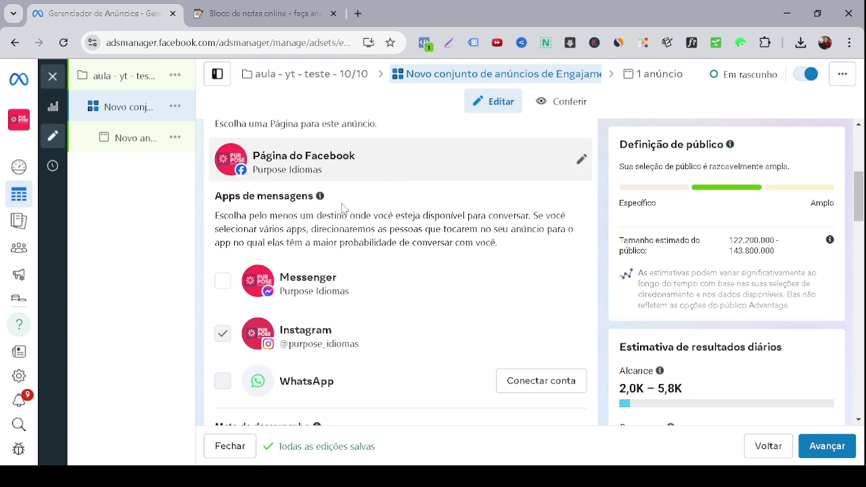
{"action": "scroll", "coordinate": [335, 357], "scroll_direction": "down", "scroll_amount": 1}
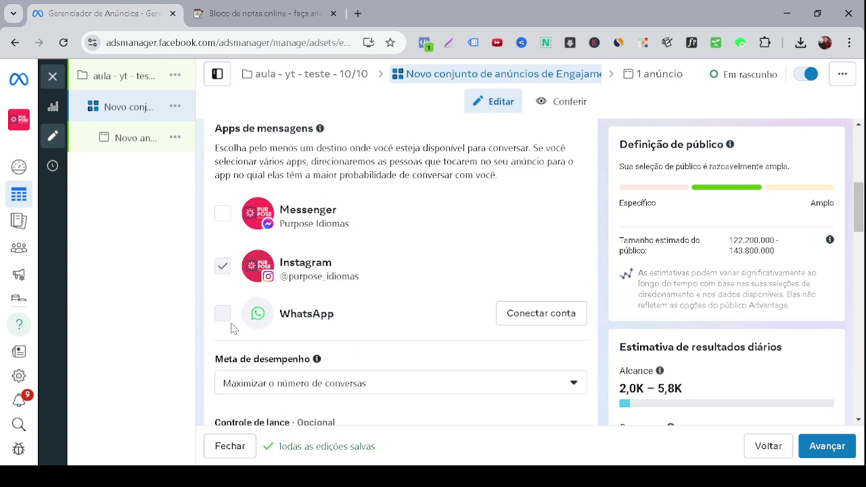
{"action": "scroll", "coordinate": [223, 316], "scroll_direction": "up", "scroll_amount": 2}
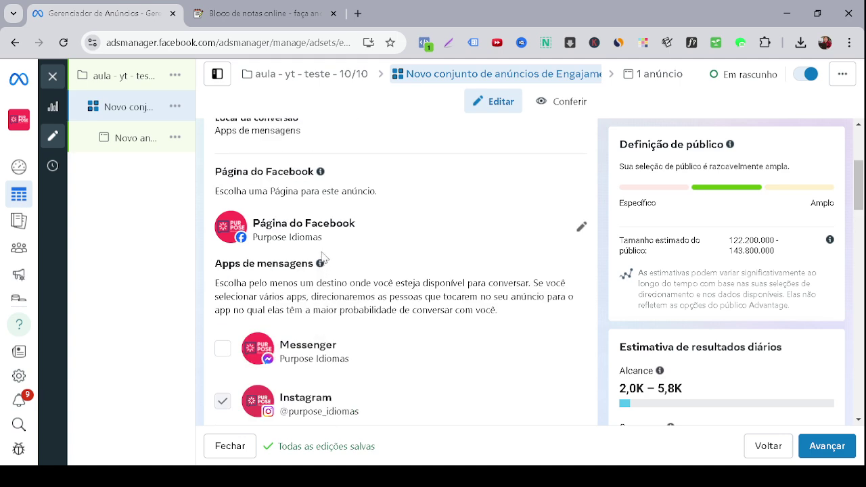
{"action": "left_click", "coordinate": [380, 226]}
{"action": "scroll", "coordinate": [383, 292], "scroll_direction": "up", "scroll_amount": 1}
{"action": "scroll", "coordinate": [410, 180], "scroll_direction": "down", "scroll_amount": 10}
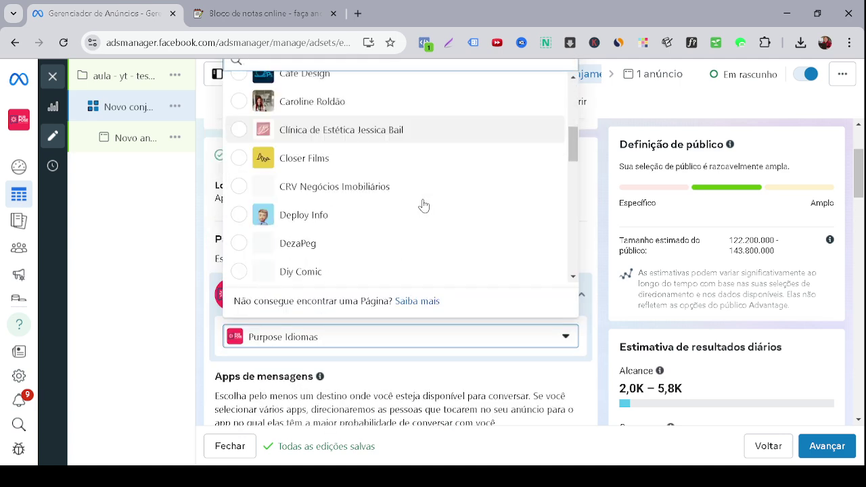
{"action": "scroll", "coordinate": [424, 204], "scroll_direction": "down", "scroll_amount": 1}
{"action": "scroll", "coordinate": [407, 205], "scroll_direction": "up", "scroll_amount": 3}
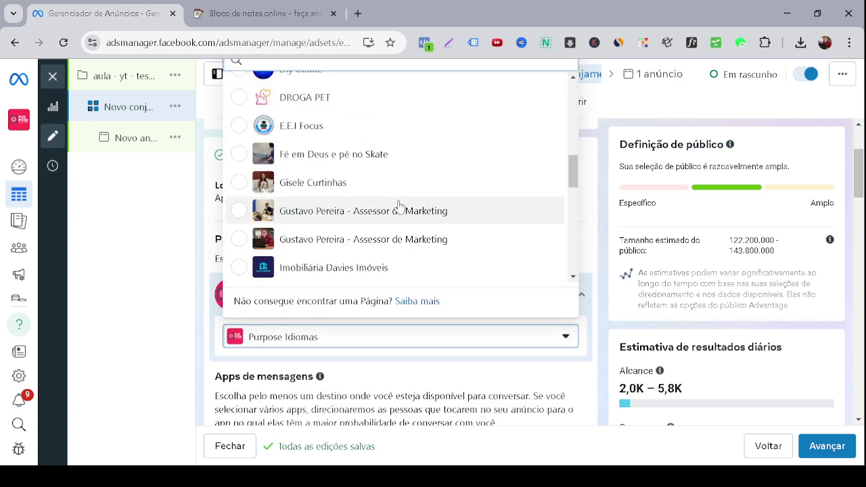
{"action": "left_click", "coordinate": [383, 242]}
Step: Enable WhatsApp as the ad set's messaging app and deselect Messenger
{"action": "scroll", "coordinate": [393, 284], "scroll_direction": "down", "scroll_amount": 1}
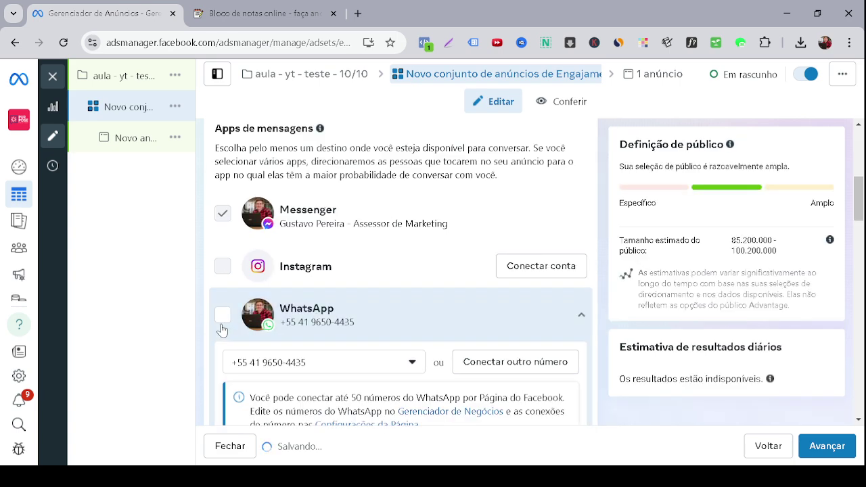
{"action": "left_click", "coordinate": [223, 315]}
{"action": "left_click", "coordinate": [223, 214]}
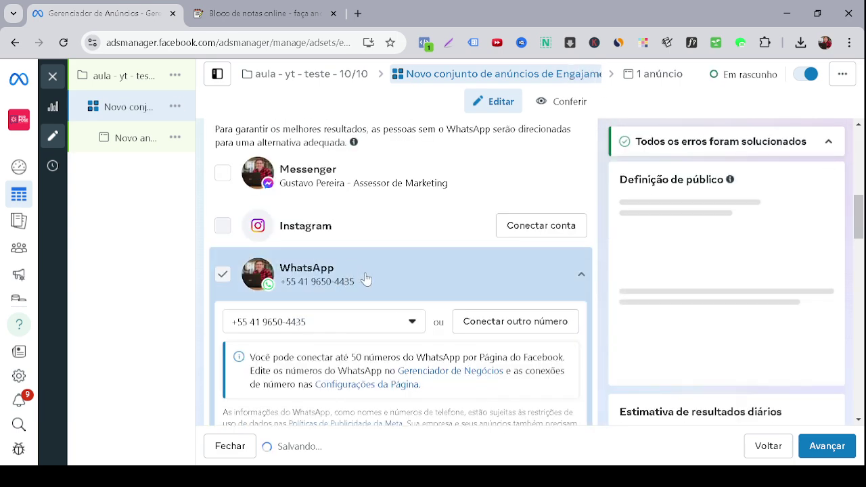
Step: Check the available performance goals (Meta de desempenho) without changing the selection, and return to the WhatsApp settings
{"action": "scroll", "coordinate": [364, 313], "scroll_direction": "down", "scroll_amount": 4}
{"action": "left_click", "coordinate": [260, 296]}
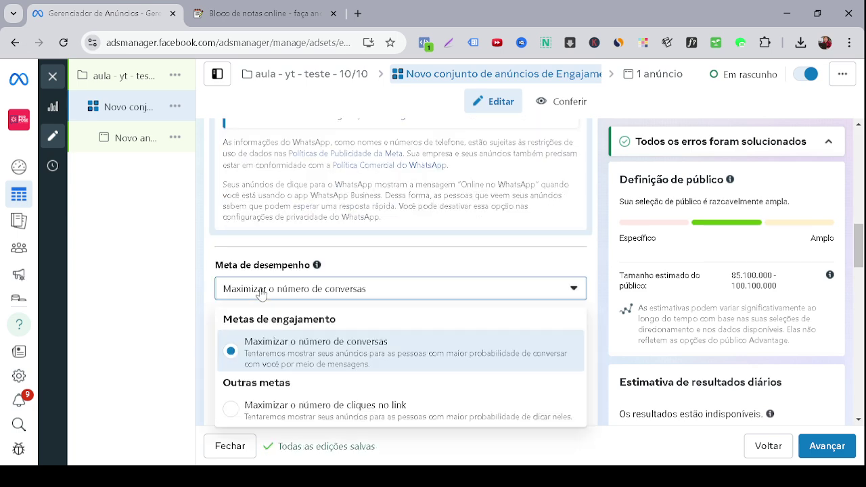
{"action": "left_click", "coordinate": [271, 291]}
{"action": "scroll", "coordinate": [406, 287], "scroll_direction": "down", "scroll_amount": 1}
{"action": "scroll", "coordinate": [393, 273], "scroll_direction": "up", "scroll_amount": 6}
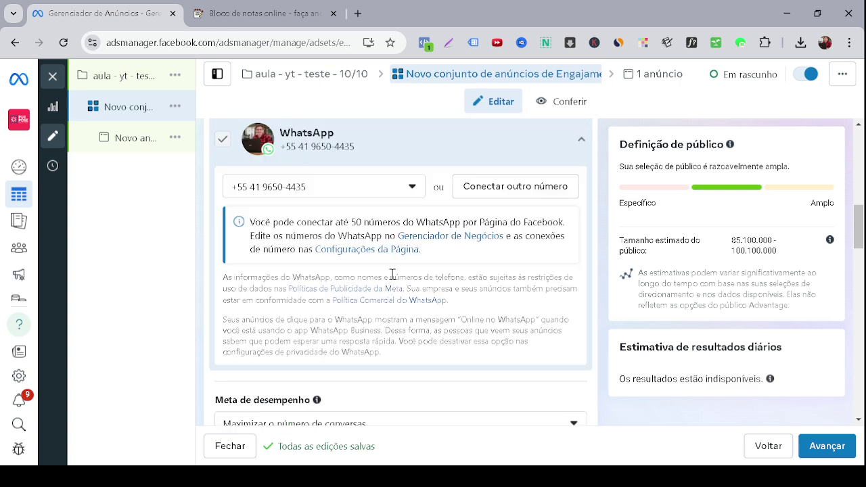
Step: Review the ad set's conversion location, messaging app selection, performance goal options and optional bid control
{"action": "left_click", "coordinate": [270, 197]}
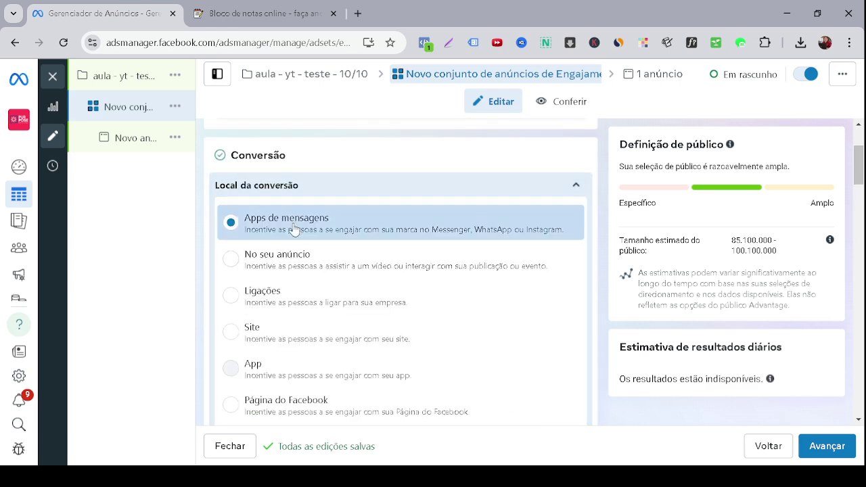
{"action": "left_click_drag", "start_coordinate": [246, 220], "coordinate": [329, 219]}
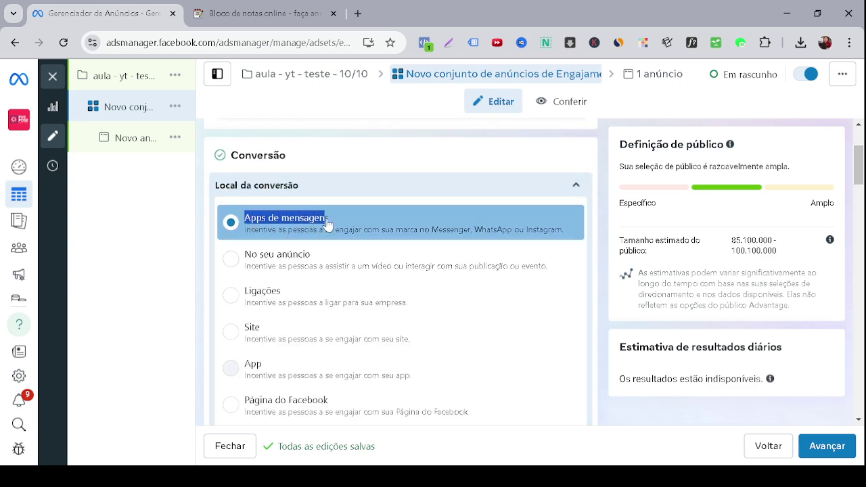
{"action": "left_click_drag", "start_coordinate": [475, 231], "coordinate": [514, 234]}
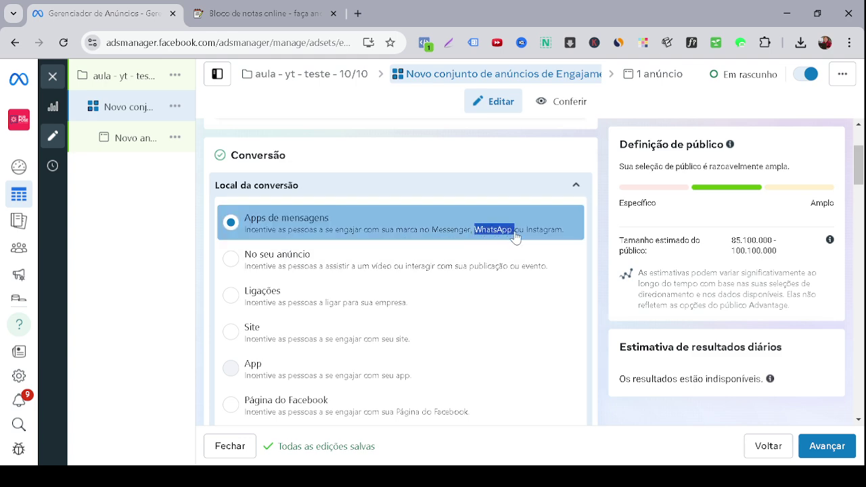
{"action": "scroll", "coordinate": [512, 236], "scroll_direction": "down", "scroll_amount": 6}
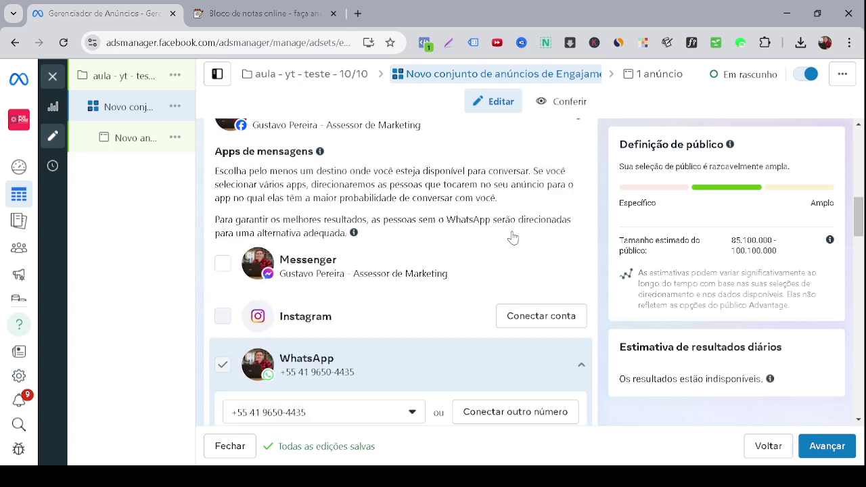
{"action": "scroll", "coordinate": [467, 226], "scroll_direction": "up", "scroll_amount": 2}
{"action": "scroll", "coordinate": [425, 223], "scroll_direction": "down", "scroll_amount": 4}
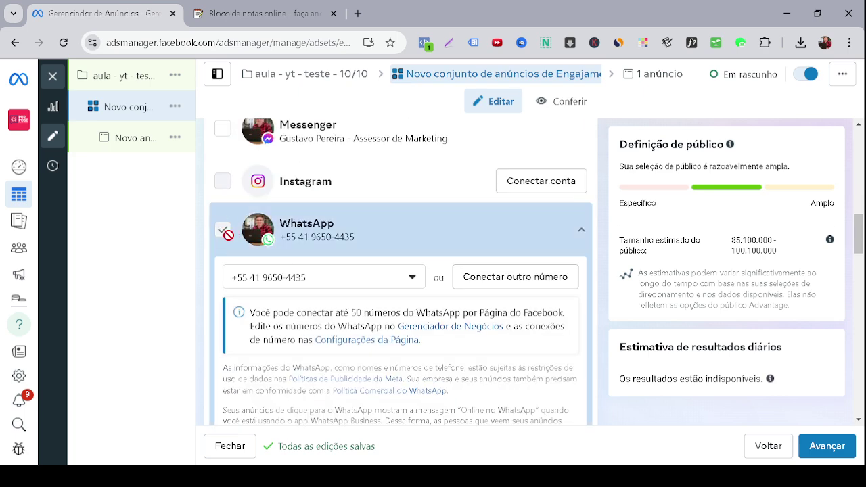
{"action": "scroll", "coordinate": [279, 256], "scroll_direction": "down", "scroll_amount": 4}
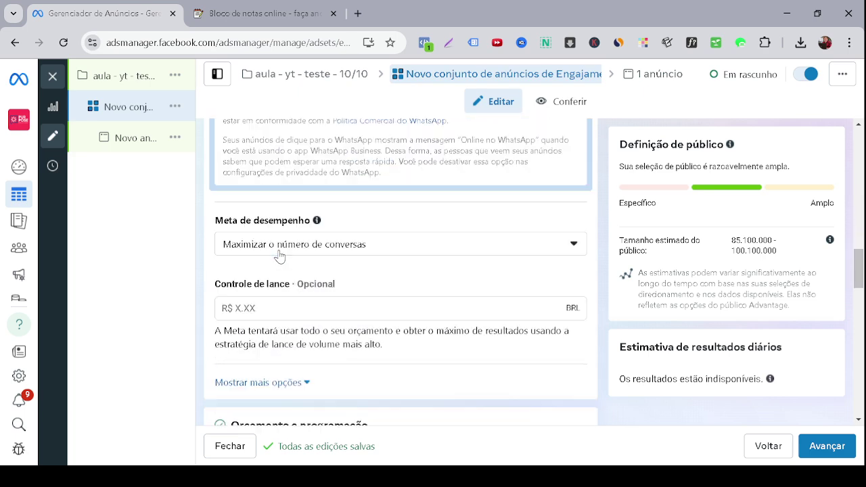
{"action": "double_click", "coordinate": [337, 250]}
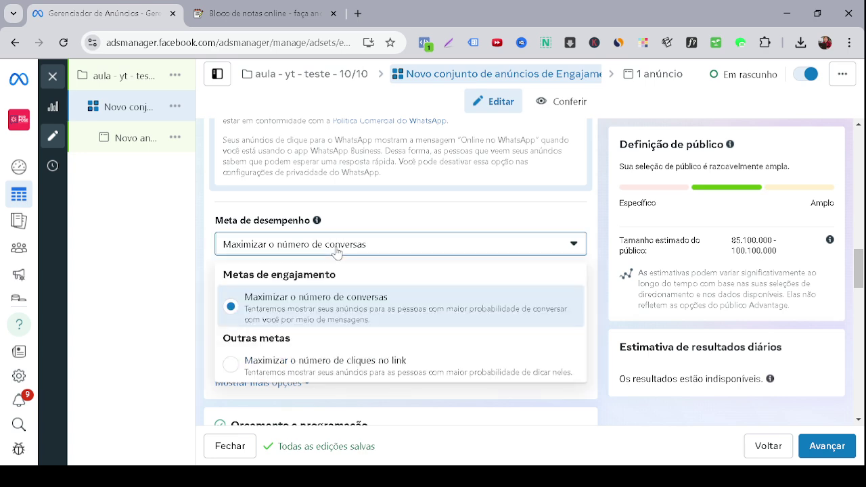
{"action": "scroll", "coordinate": [240, 235], "scroll_direction": "down", "scroll_amount": 1}
{"action": "left_click_drag", "start_coordinate": [216, 217], "coordinate": [291, 218]}
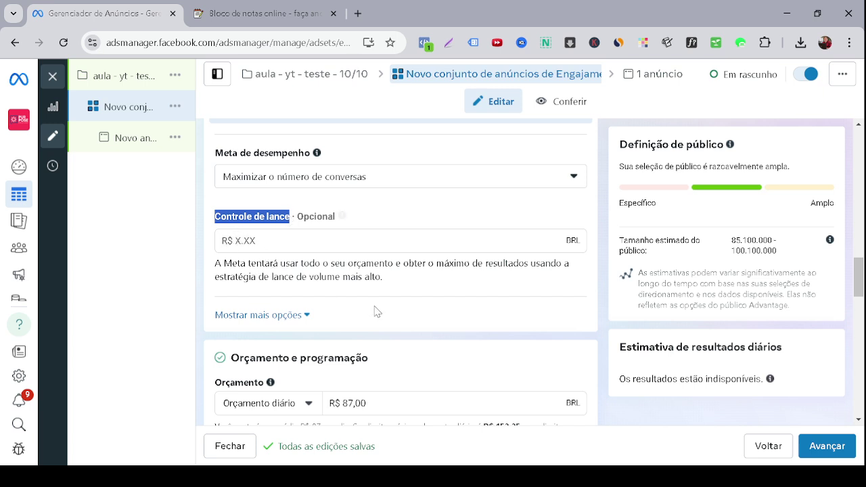
Step: Set the ad set's daily budget to R$ 20,00 and dismiss the warning about obtaining results
{"action": "scroll", "coordinate": [376, 308], "scroll_direction": "down", "scroll_amount": 2}
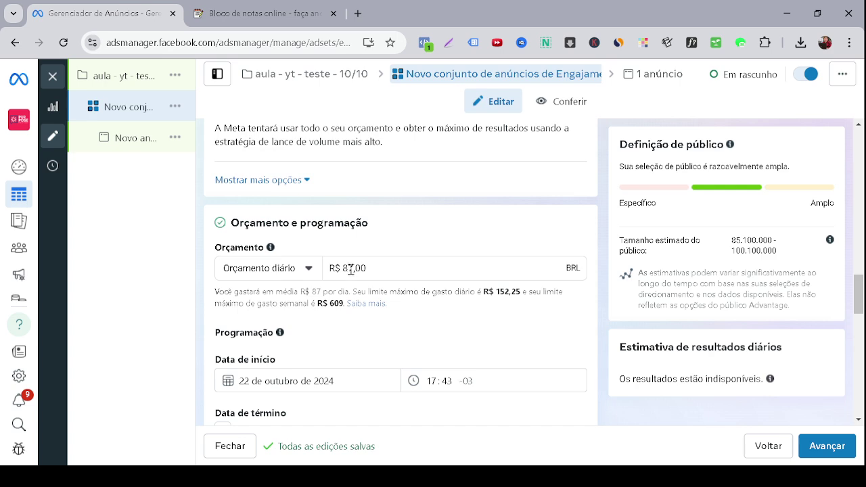
{"action": "mouse_move", "coordinate": [350, 269]}
{"action": "left_mouse_down"}
{"action": "mouse_move", "coordinate": [341, 268]}
{"action": "mouse_move", "coordinate": [351, 269]}
{"action": "left_mouse_up"}
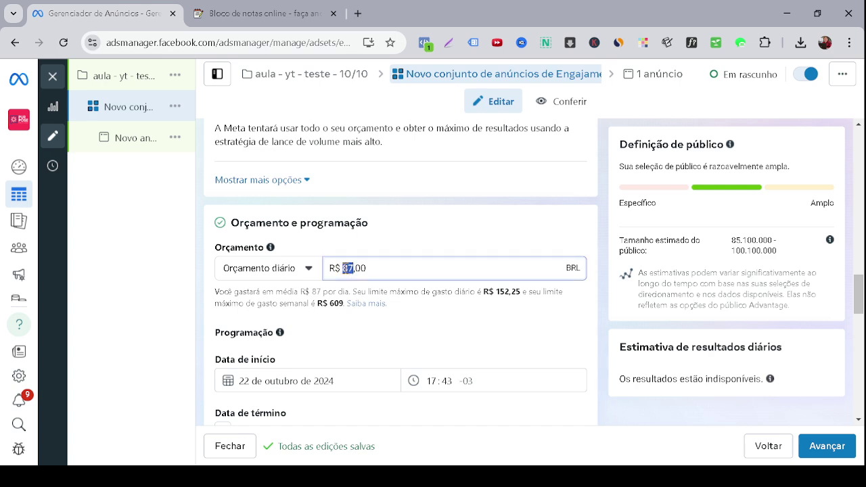
{"action": "type", "text": "20"}
{"action": "left_click", "coordinate": [437, 247]}
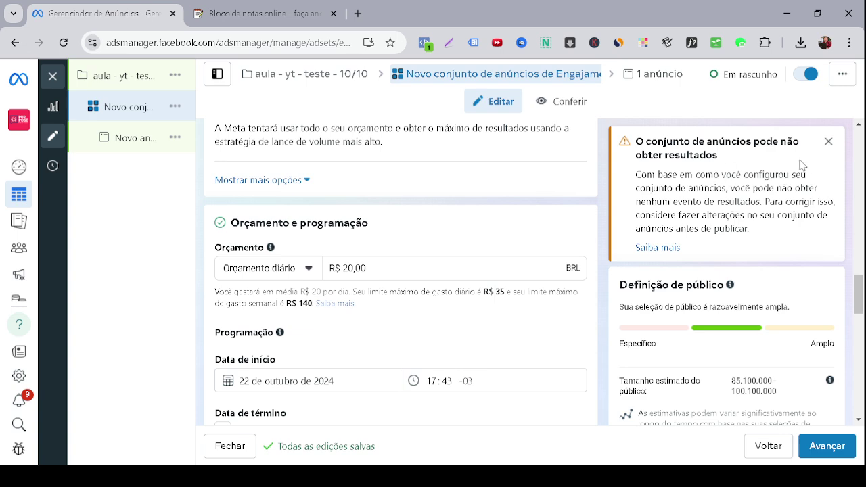
{"action": "left_click", "coordinate": [828, 141]}
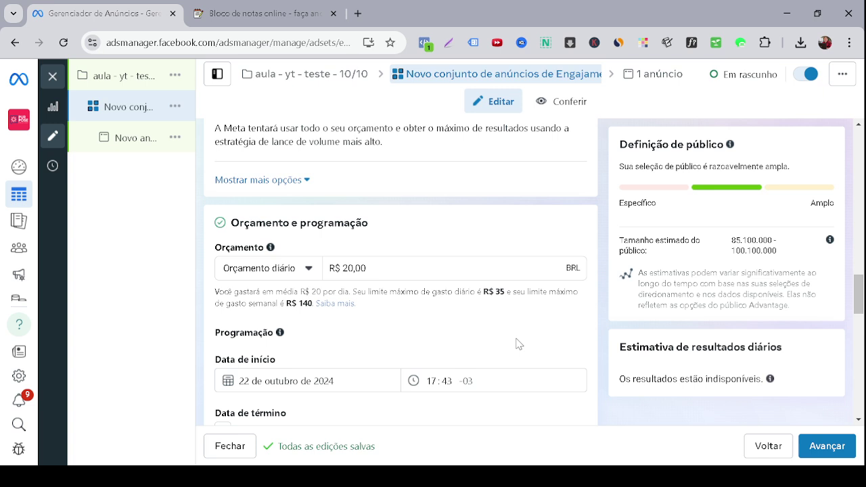
Step: Check the schedule's start date, then enable the end date option and turn it off again
{"action": "scroll", "coordinate": [315, 358], "scroll_direction": "down", "scroll_amount": 1}
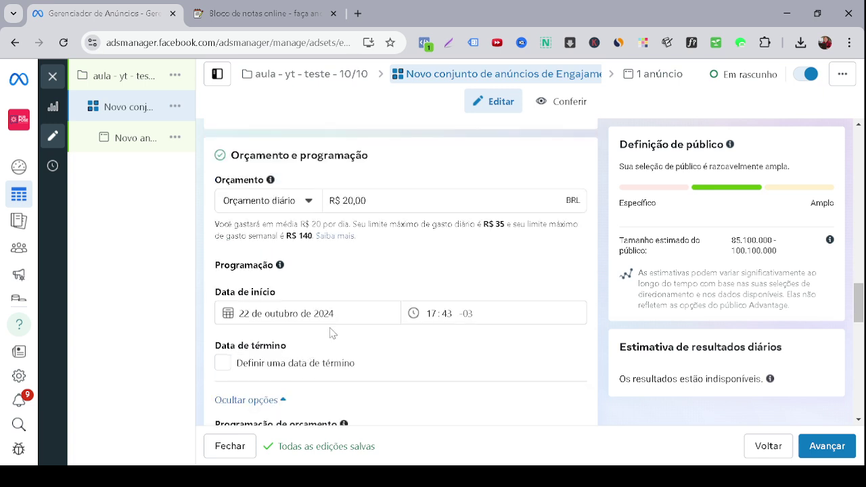
{"action": "left_click", "coordinate": [344, 318]}
{"action": "left_click", "coordinate": [406, 330]}
{"action": "left_click", "coordinate": [223, 363]}
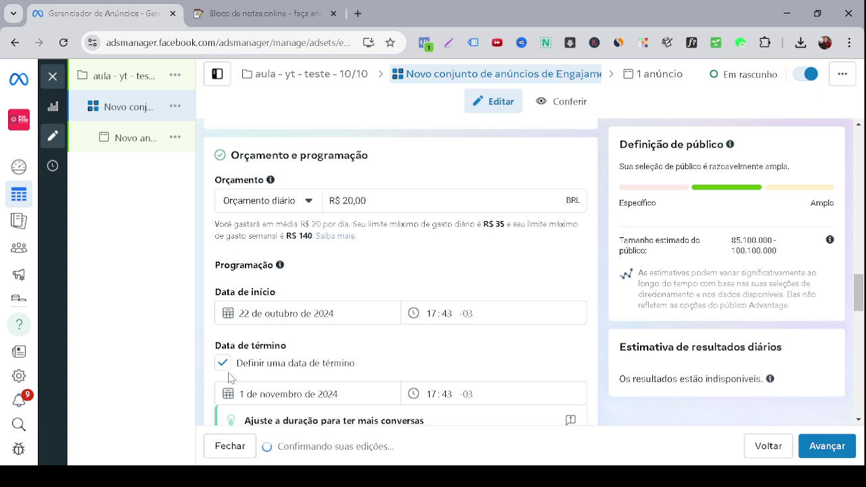
{"action": "left_click", "coordinate": [333, 373]}
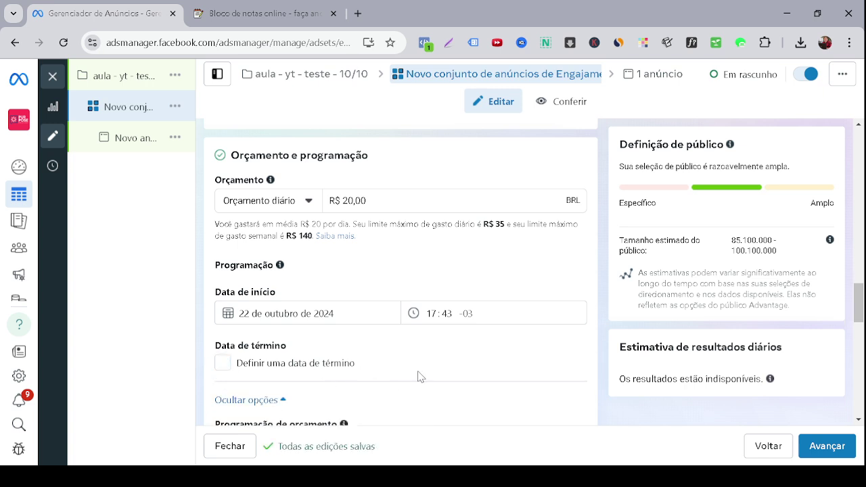
Step: Switch the ad set from the Advantage+ audience to the original audience options and confirm the change
{"action": "scroll", "coordinate": [433, 377], "scroll_direction": "down", "scroll_amount": 2}
{"action": "scroll", "coordinate": [443, 378], "scroll_direction": "down", "scroll_amount": 2}
{"action": "scroll", "coordinate": [433, 346], "scroll_direction": "down", "scroll_amount": 1}
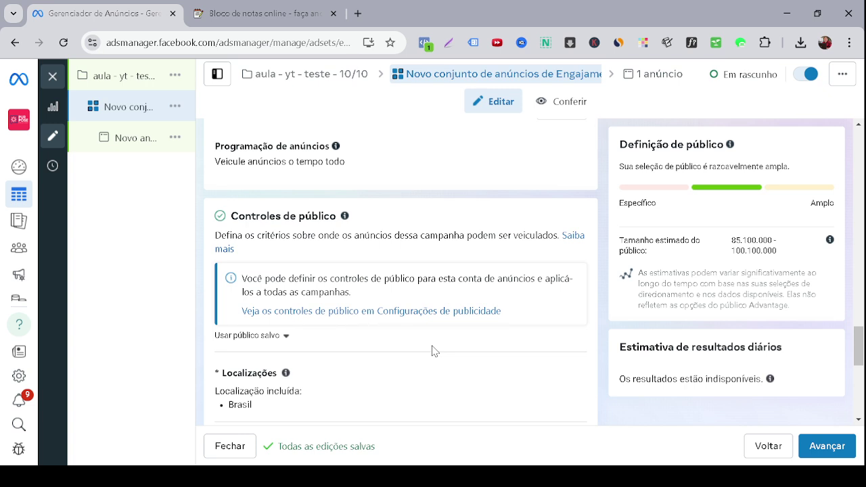
{"action": "scroll", "coordinate": [439, 354], "scroll_direction": "down", "scroll_amount": 1}
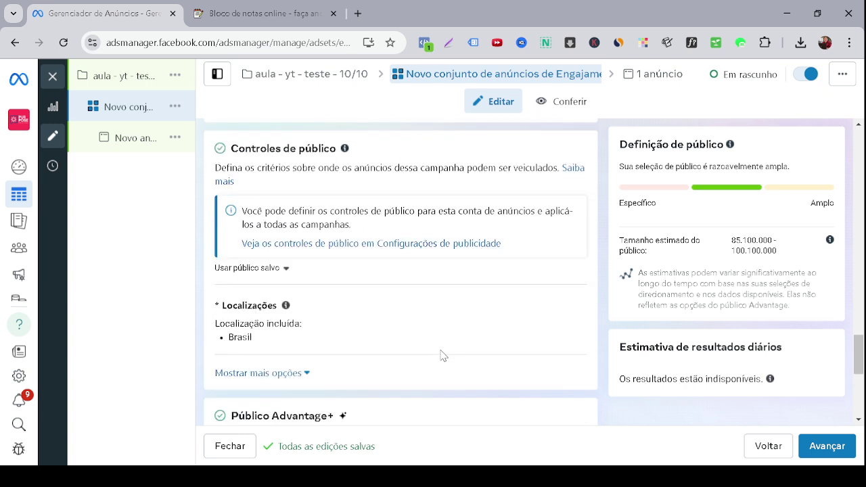
{"action": "scroll", "coordinate": [442, 352], "scroll_direction": "down", "scroll_amount": 2}
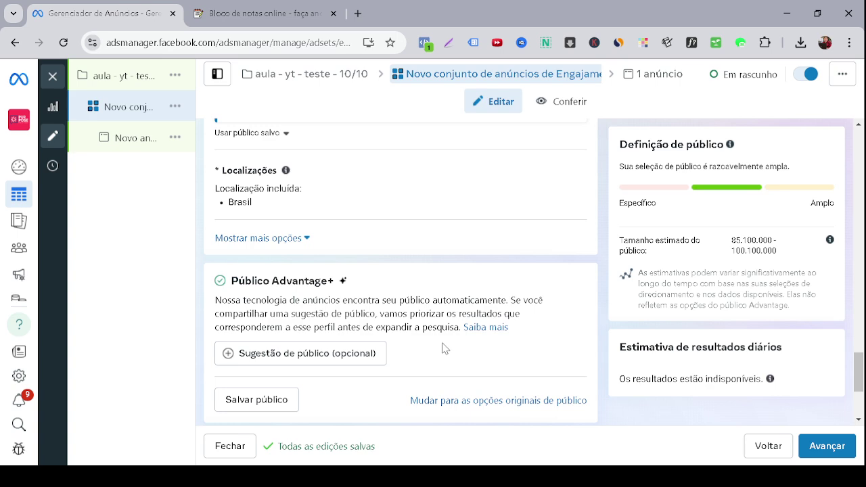
{"action": "scroll", "coordinate": [445, 349], "scroll_direction": "down", "scroll_amount": 1}
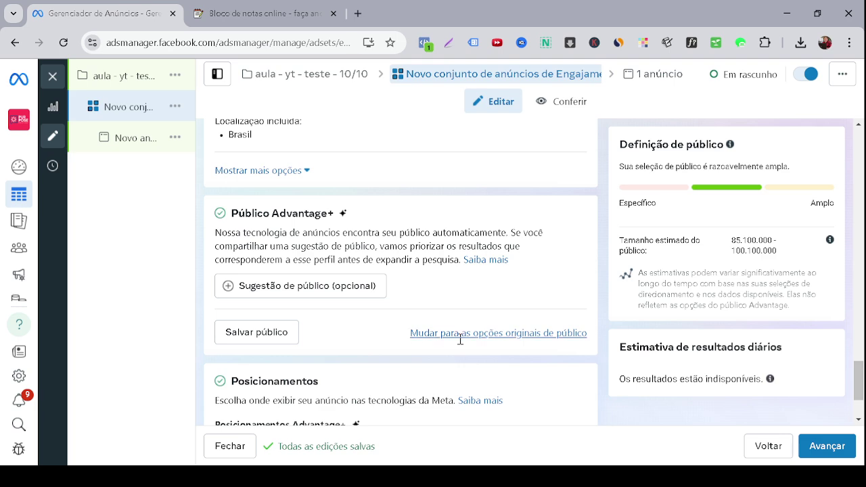
{"action": "triple_click", "coordinate": [539, 337]}
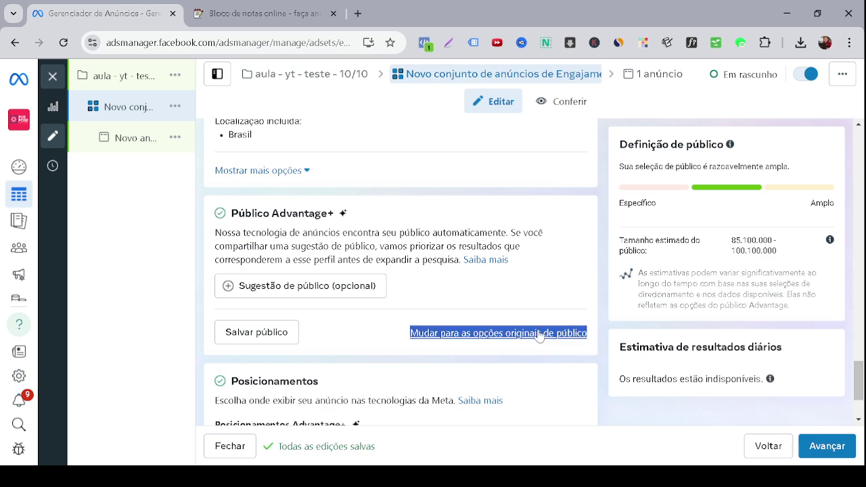
{"action": "left_click", "coordinate": [539, 335]}
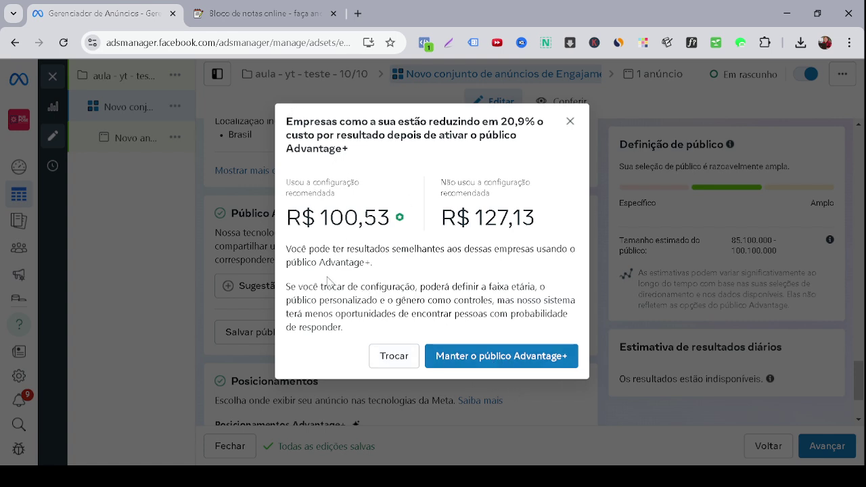
{"action": "left_click", "coordinate": [395, 357]}
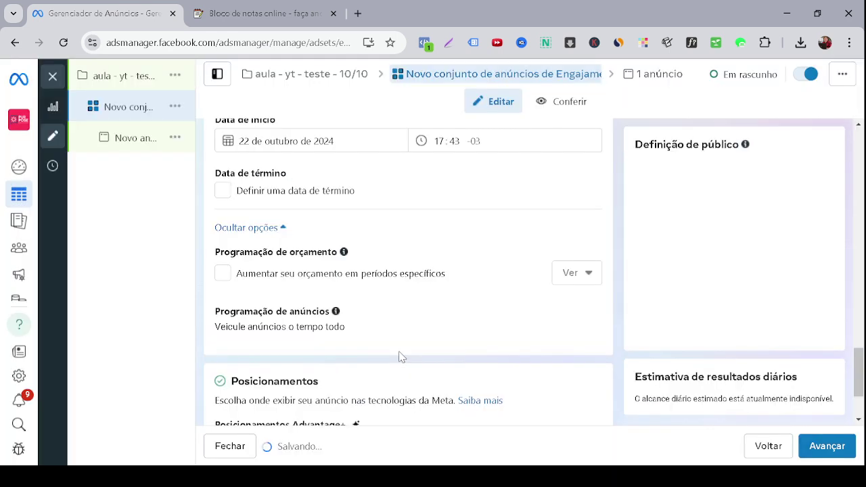
Step: Open the audience's locations for editing and display the location search with its map
{"action": "scroll", "coordinate": [439, 366], "scroll_direction": "down", "scroll_amount": 2}
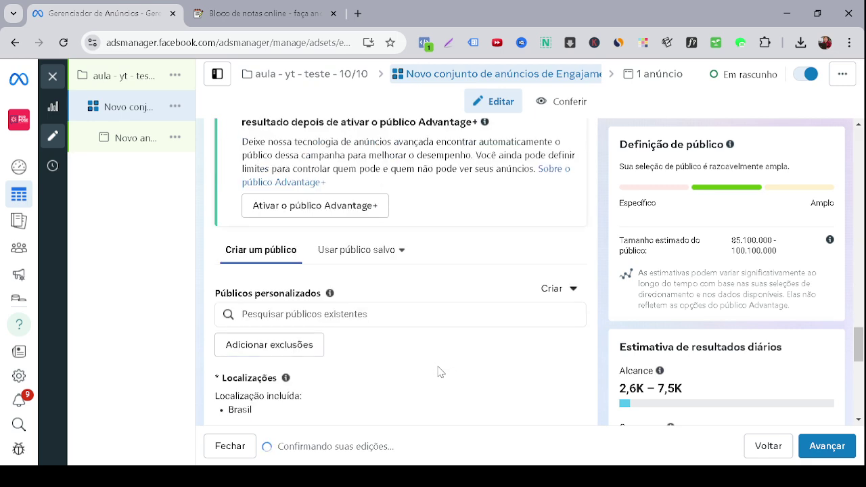
{"action": "scroll", "coordinate": [438, 370], "scroll_direction": "down", "scroll_amount": 2}
{"action": "left_click", "coordinate": [558, 252]}
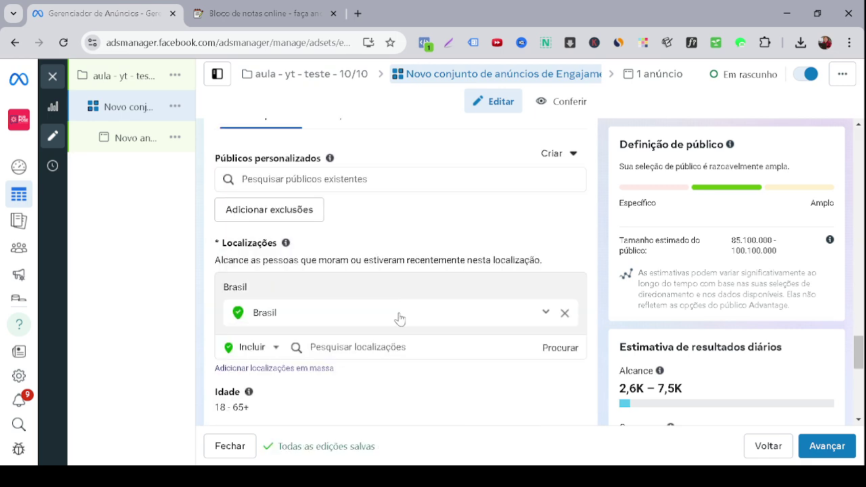
{"action": "left_click", "coordinate": [392, 345]}
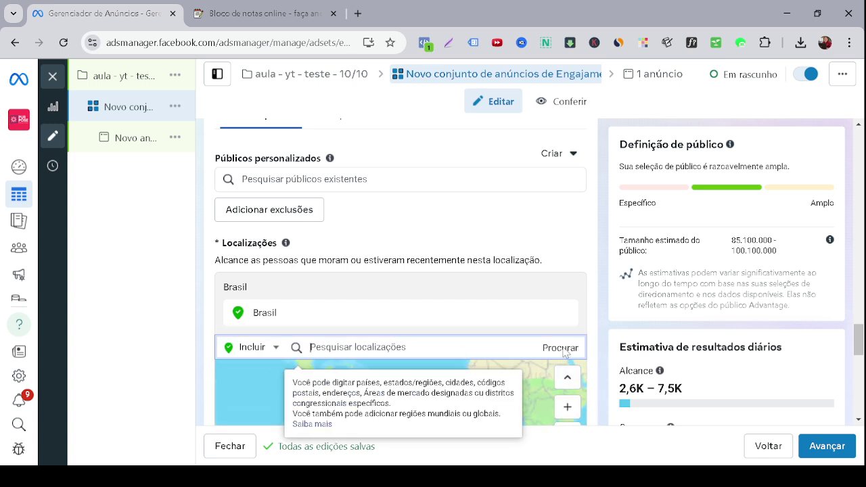
Step: Place a location pin beside the river in Cidade Jardim, near Vila Olímpia in São Paulo, on the audience map
{"action": "scroll", "coordinate": [433, 345], "scroll_direction": "down", "scroll_amount": 2}
{"action": "scroll", "coordinate": [444, 331], "scroll_direction": "up", "scroll_amount": 5}
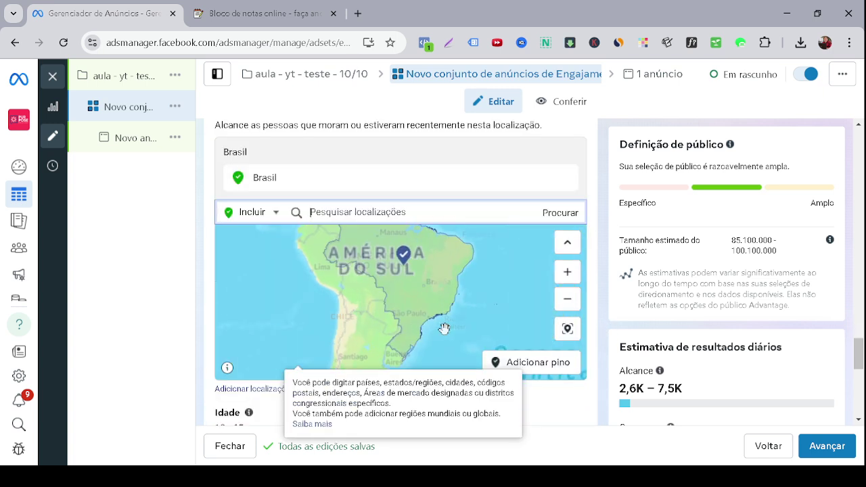
{"action": "left_click_drag", "start_coordinate": [521, 280], "coordinate": [462, 291]}
{"action": "scroll", "coordinate": [447, 311], "scroll_direction": "up", "scroll_amount": 5}
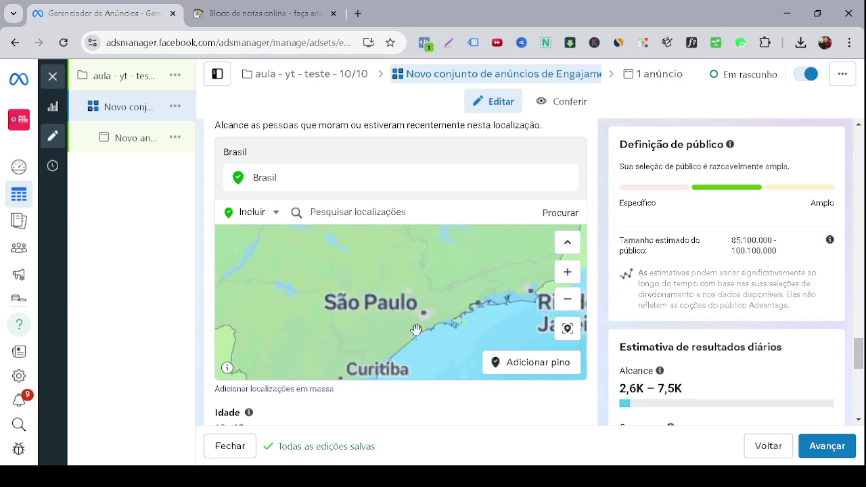
{"action": "scroll", "coordinate": [436, 333], "scroll_direction": "down", "scroll_amount": 3}
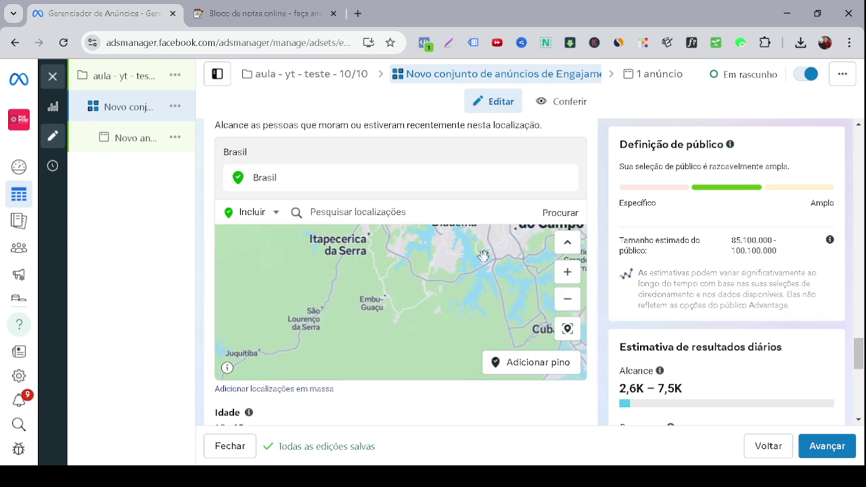
{"action": "scroll", "coordinate": [458, 335], "scroll_direction": "up", "scroll_amount": 2}
{"action": "scroll", "coordinate": [450, 329], "scroll_direction": "down", "scroll_amount": 1}
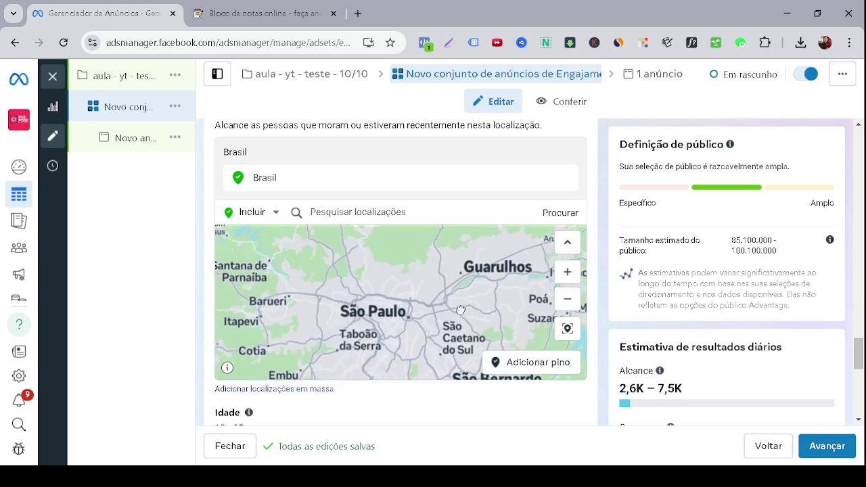
{"action": "scroll", "coordinate": [438, 313], "scroll_direction": "up", "scroll_amount": 1}
{"action": "scroll", "coordinate": [438, 313], "scroll_direction": "up", "scroll_amount": 1}
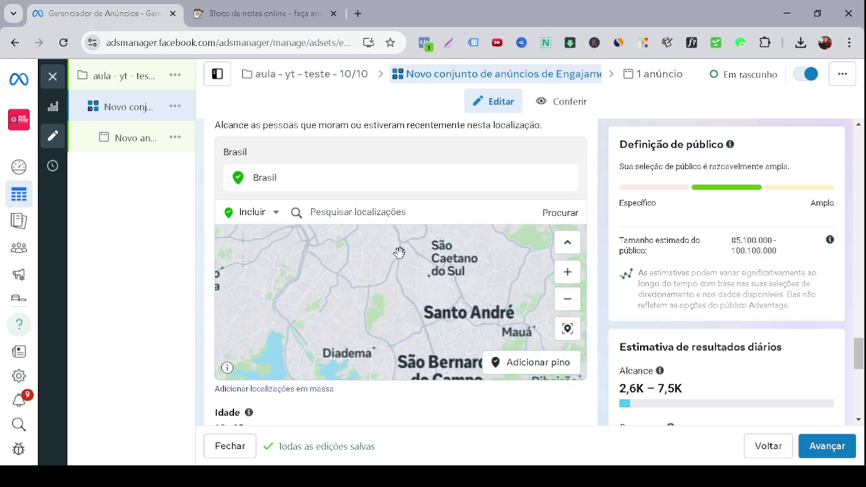
{"action": "left_click_drag", "start_coordinate": [397, 251], "coordinate": [430, 323]}
{"action": "left_click_drag", "start_coordinate": [420, 278], "coordinate": [444, 304]}
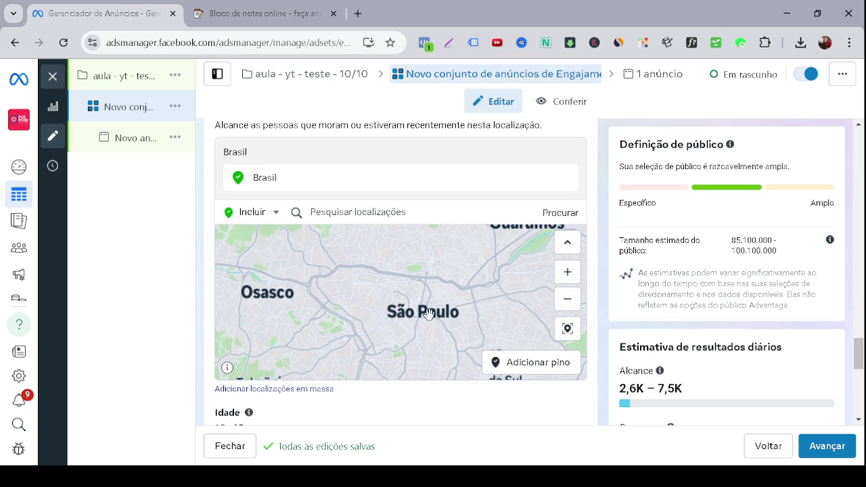
{"action": "scroll", "coordinate": [453, 301], "scroll_direction": "up", "scroll_amount": 1}
{"action": "left_click_drag", "start_coordinate": [464, 328], "coordinate": [415, 245]}
{"action": "scroll", "coordinate": [461, 270], "scroll_direction": "up", "scroll_amount": 1}
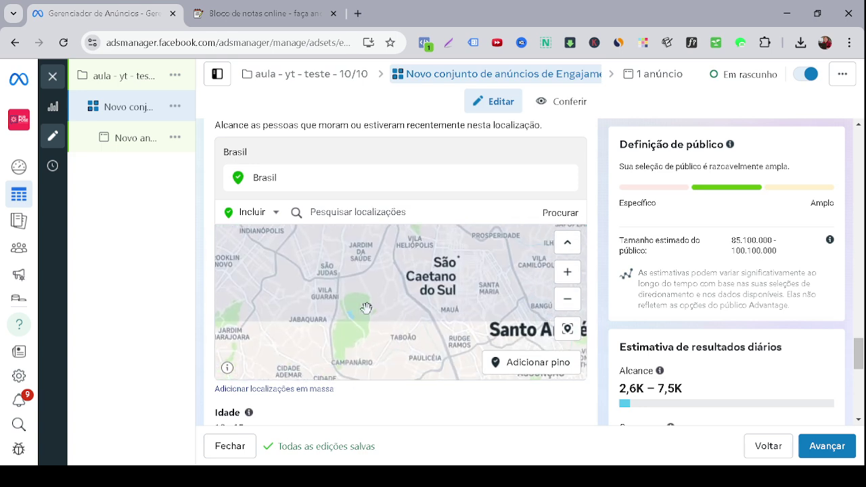
{"action": "left_click_drag", "start_coordinate": [366, 308], "coordinate": [466, 253]}
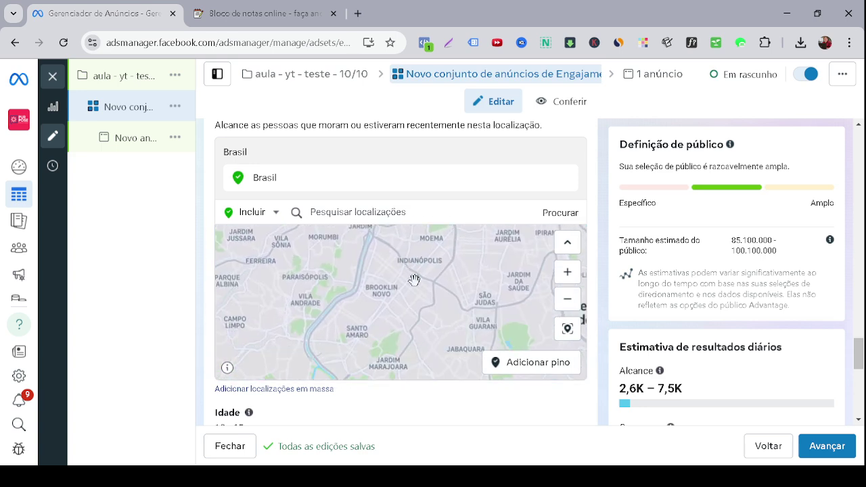
{"action": "left_click_drag", "start_coordinate": [414, 280], "coordinate": [426, 332]}
{"action": "scroll", "coordinate": [415, 319], "scroll_direction": "up", "scroll_amount": 1}
{"action": "scroll", "coordinate": [348, 261], "scroll_direction": "up", "scroll_amount": 1}
{"action": "left_click_drag", "start_coordinate": [348, 262], "coordinate": [399, 299]}
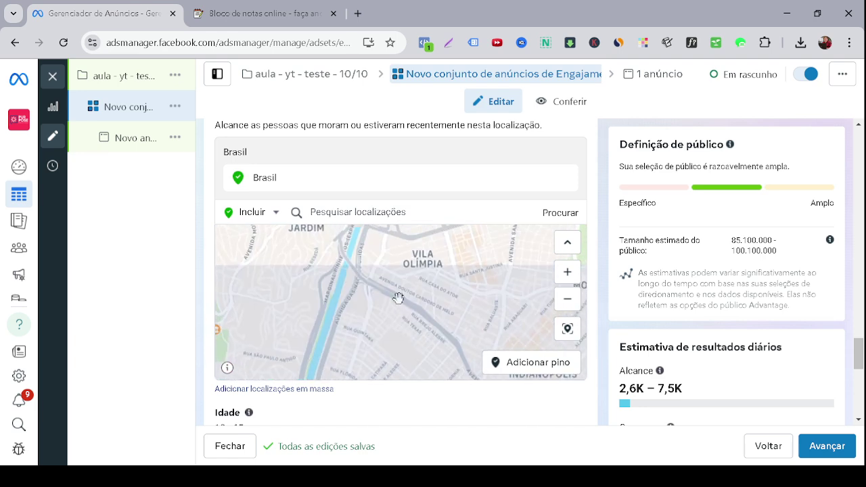
{"action": "left_click", "coordinate": [501, 359]}
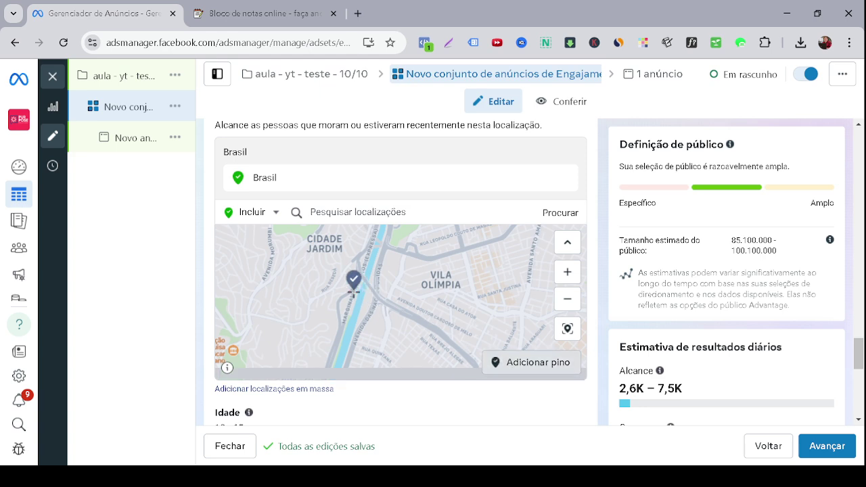
{"action": "left_click", "coordinate": [327, 251]}
Step: Set the radius around the pinned location to 5 km
{"action": "left_click", "coordinate": [430, 215]}
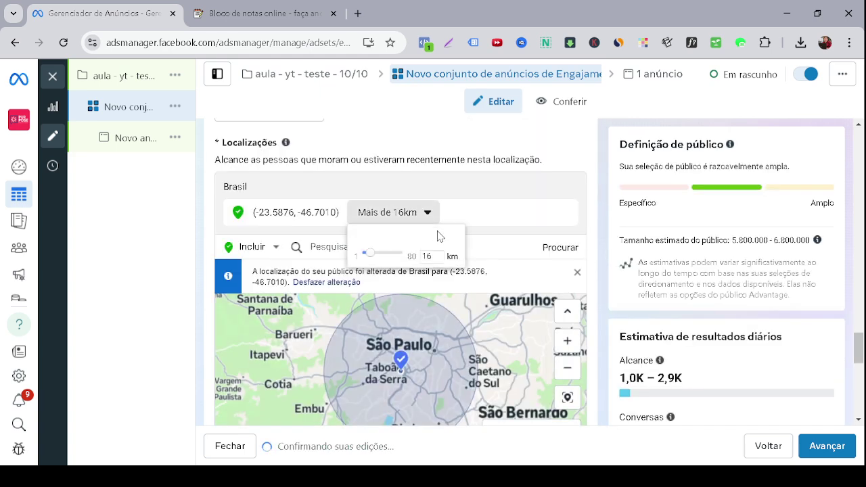
{"action": "double_click", "coordinate": [427, 257]}
{"action": "type", "text": "5"}
{"action": "key", "text": "Return"}
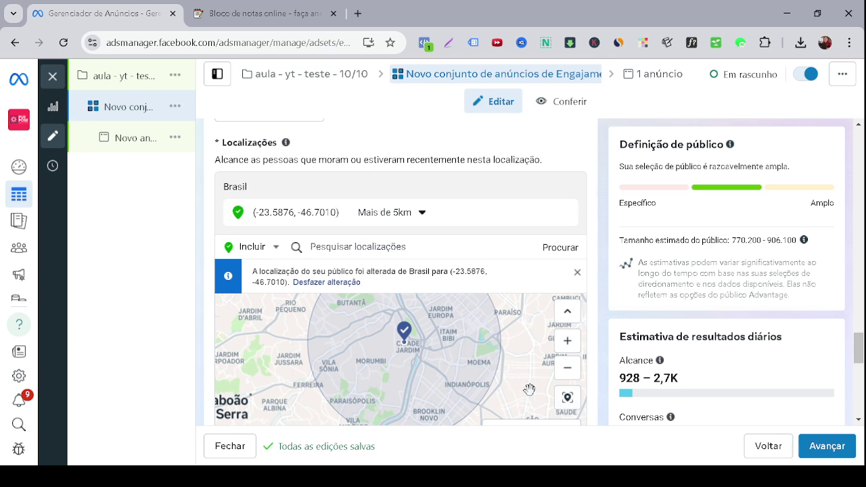
Step: Reduce the radius around the pinned location to 4 km
{"action": "left_click", "coordinate": [419, 213]}
{"action": "left_click", "coordinate": [439, 260]}
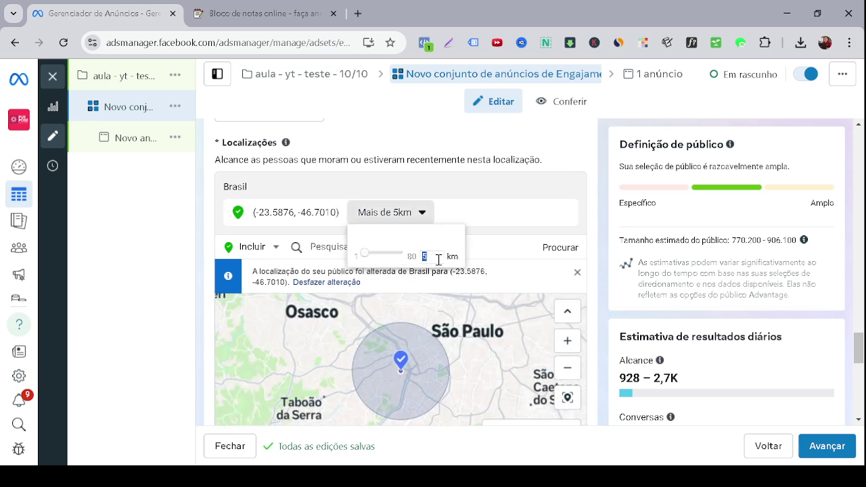
{"action": "type", "text": "4"}
{"action": "key", "text": "Return"}
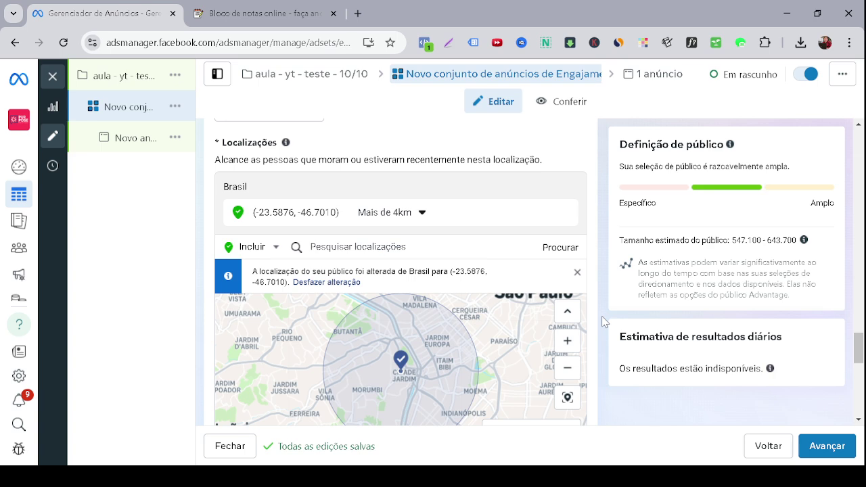
Step: Set the audience's age range to 20 through 60 and its gender to Mulheres
{"action": "scroll", "coordinate": [602, 316], "scroll_direction": "down", "scroll_amount": 2}
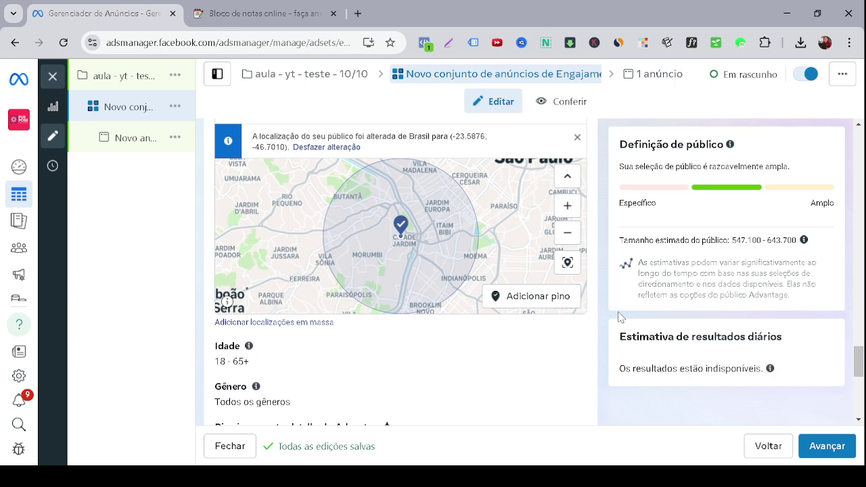
{"action": "scroll", "coordinate": [619, 312], "scroll_direction": "down", "scroll_amount": 2}
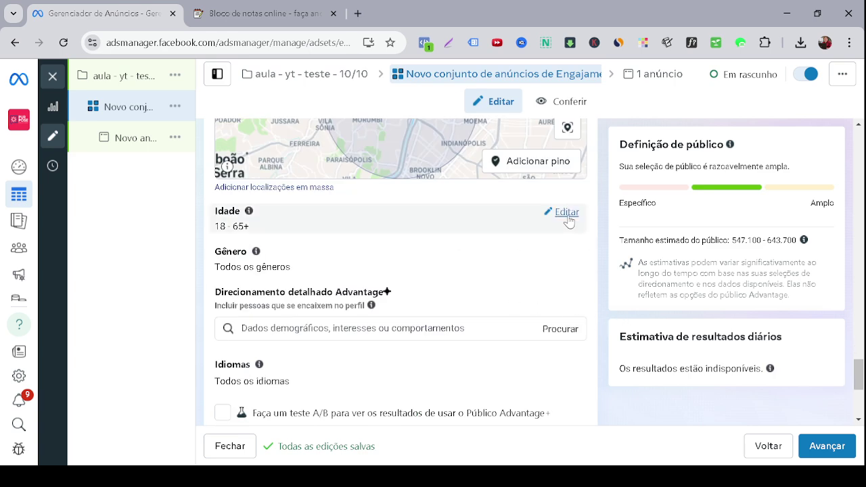
{"action": "left_click", "coordinate": [571, 221]}
{"action": "left_click", "coordinate": [249, 234]}
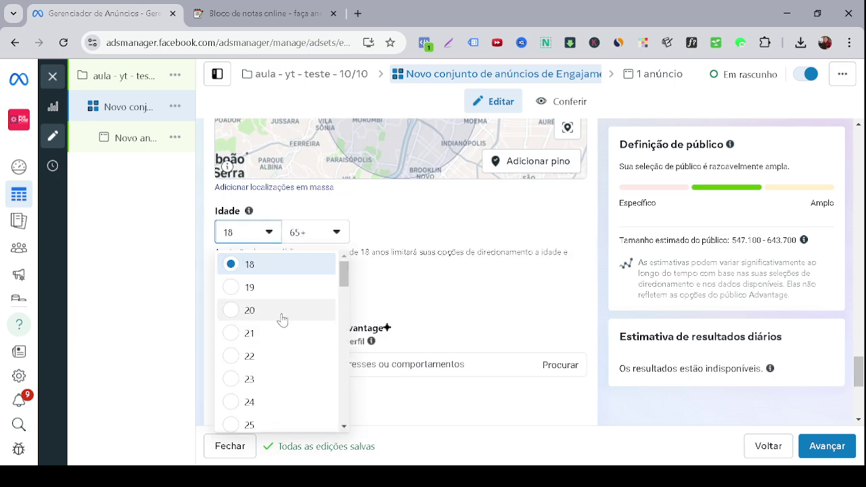
{"action": "key", "text": "Return"}
{"action": "left_click", "coordinate": [329, 240]}
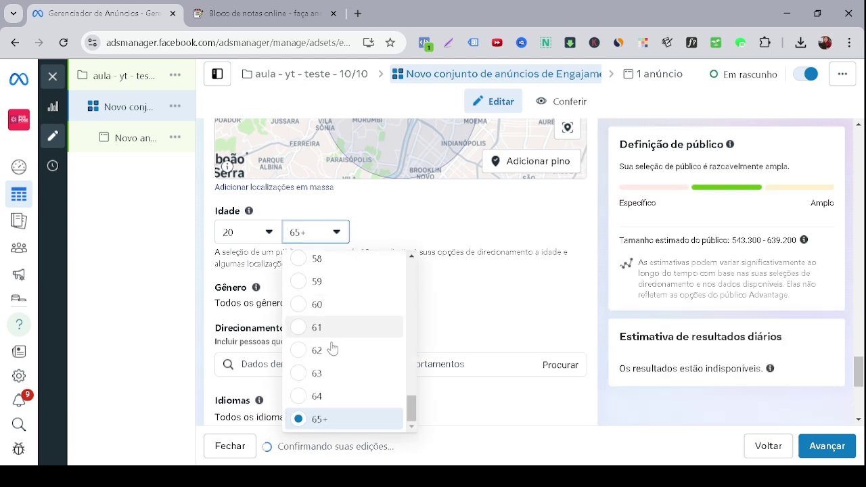
{"action": "left_click", "coordinate": [350, 305]}
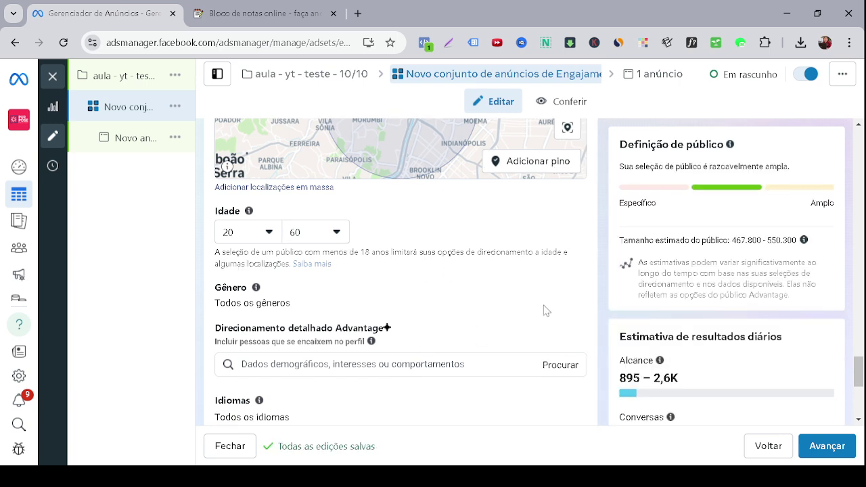
{"action": "left_click", "coordinate": [563, 292]}
{"action": "left_click", "coordinate": [346, 307]}
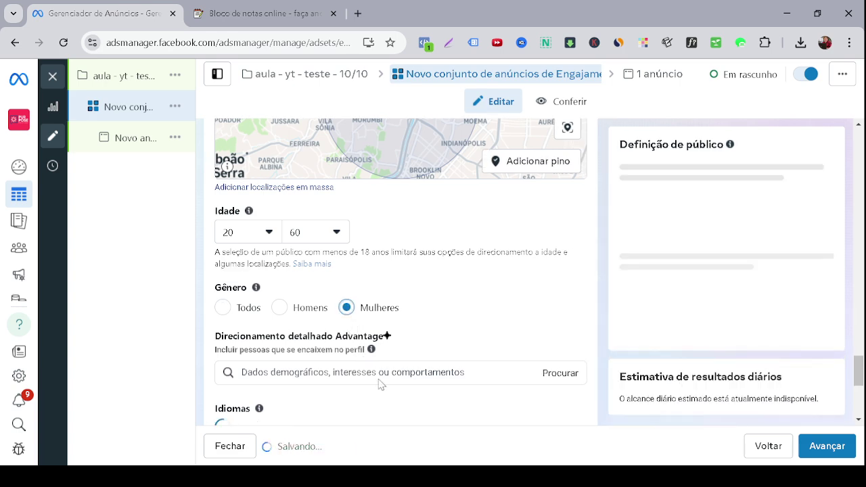
Step: Search detailed targeting for ESTETICA, add the employer Estetica, and remove it again
{"action": "left_click", "coordinate": [429, 372]}
{"action": "scroll", "coordinate": [447, 346], "scroll_direction": "down", "scroll_amount": 2}
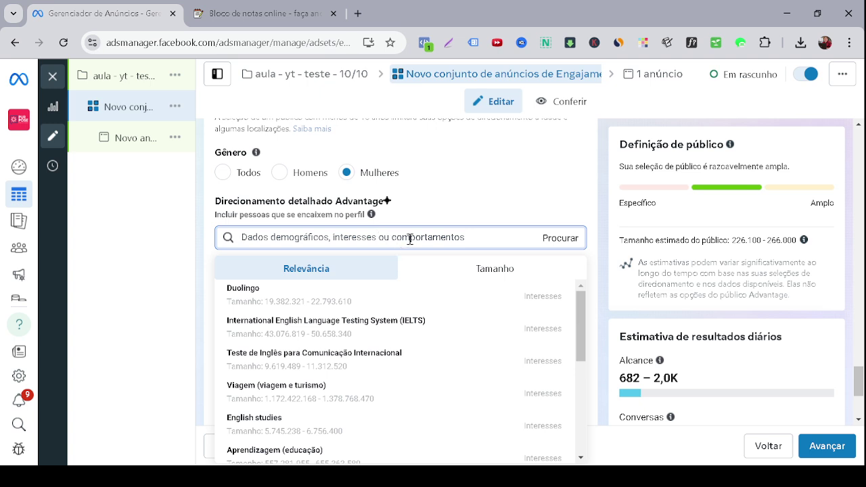
{"action": "type", "text": "E"}
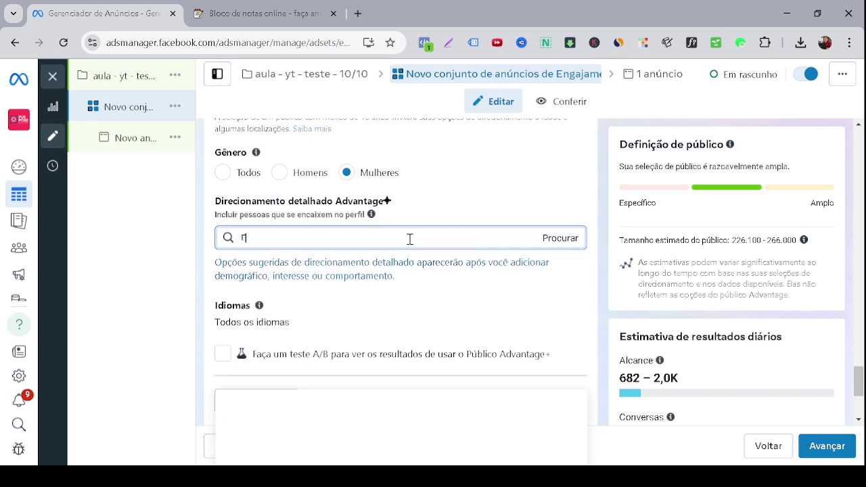
{"action": "type", "text": "STETICA"}
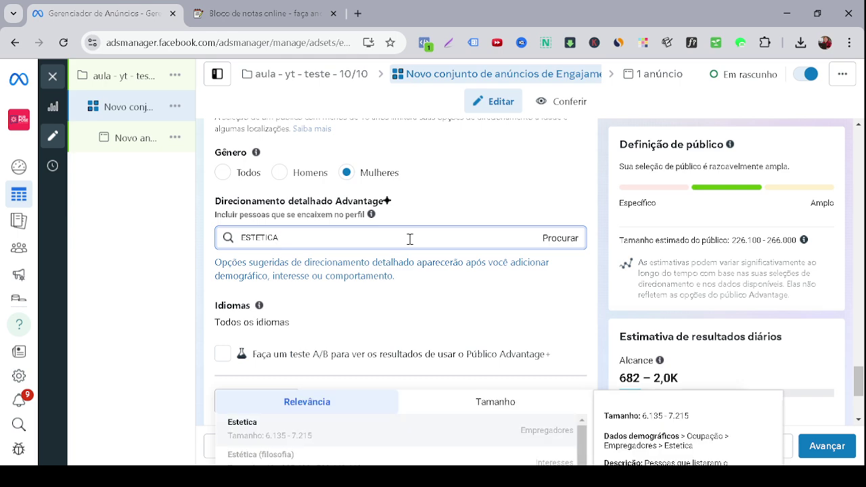
{"action": "scroll", "coordinate": [410, 239], "scroll_direction": "down", "scroll_amount": 1}
{"action": "left_click", "coordinate": [351, 434]}
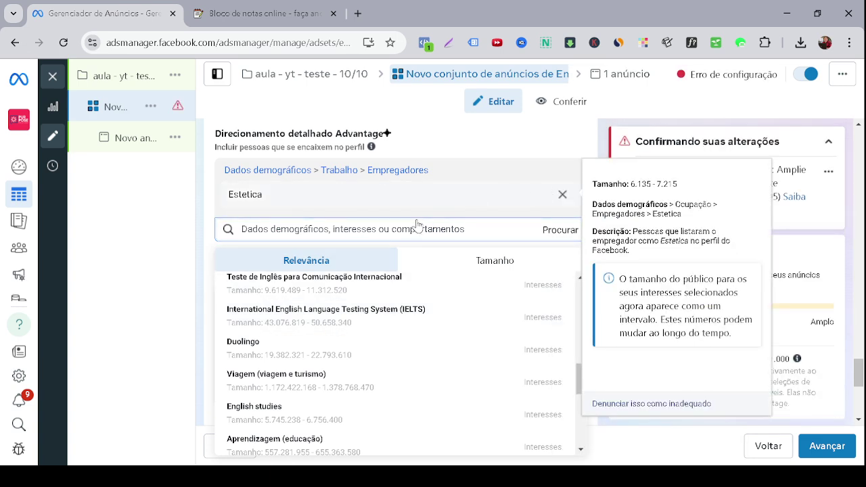
{"action": "left_click", "coordinate": [562, 195]}
Step: Search detailed targeting for BELEZA and add the interest Beleza (conceito social)
{"action": "left_click", "coordinate": [409, 170]}
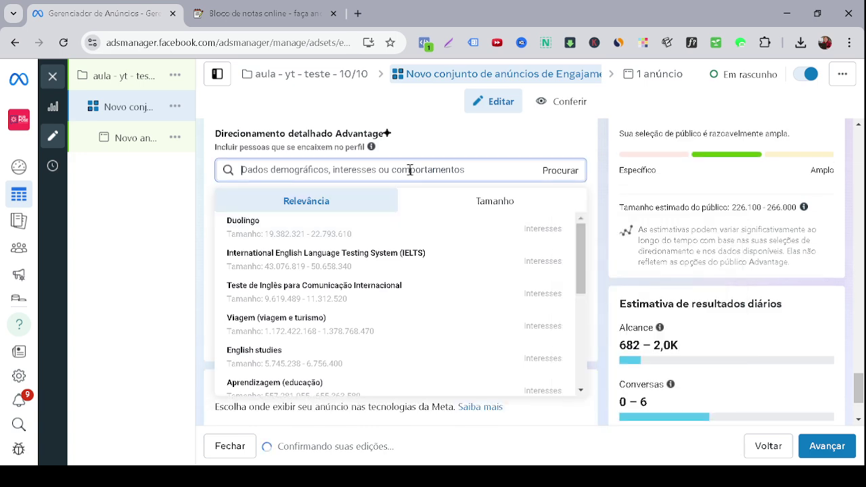
{"action": "type", "text": "BELEZA"}
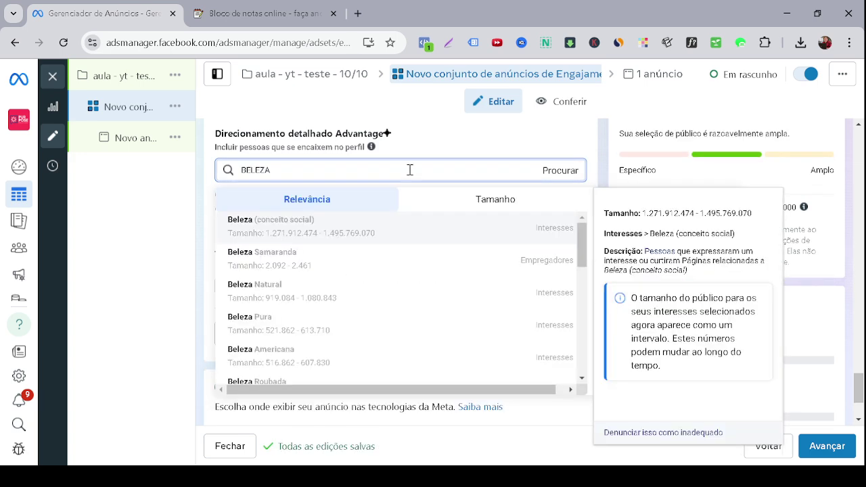
{"action": "left_click", "coordinate": [356, 238]}
{"action": "left_click", "coordinate": [402, 218]}
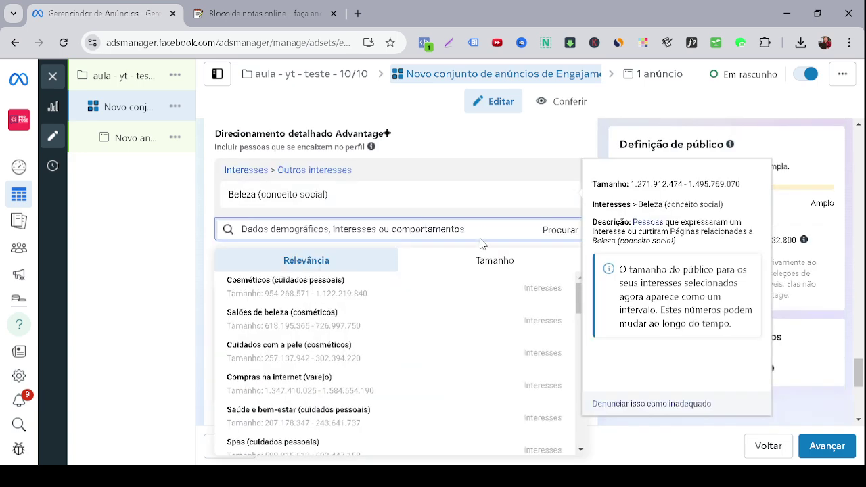
Step: Add the suggested interests Cuidados com a pele (cosméticos), Salões de beleza (cosméticos) and Saúde e bem-estar (cuidados pessoais) to the detailed targeting
{"action": "left_click", "coordinate": [387, 352]}
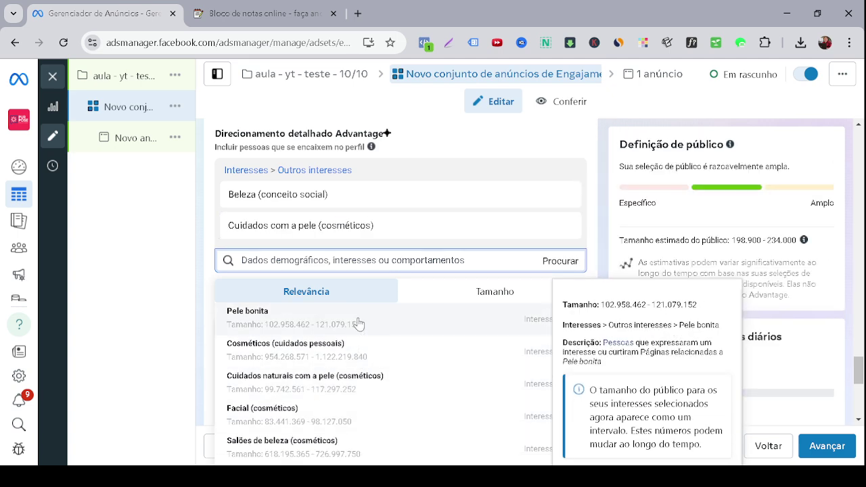
{"action": "scroll", "coordinate": [357, 345], "scroll_direction": "down", "scroll_amount": 2}
{"action": "left_click", "coordinate": [340, 388]}
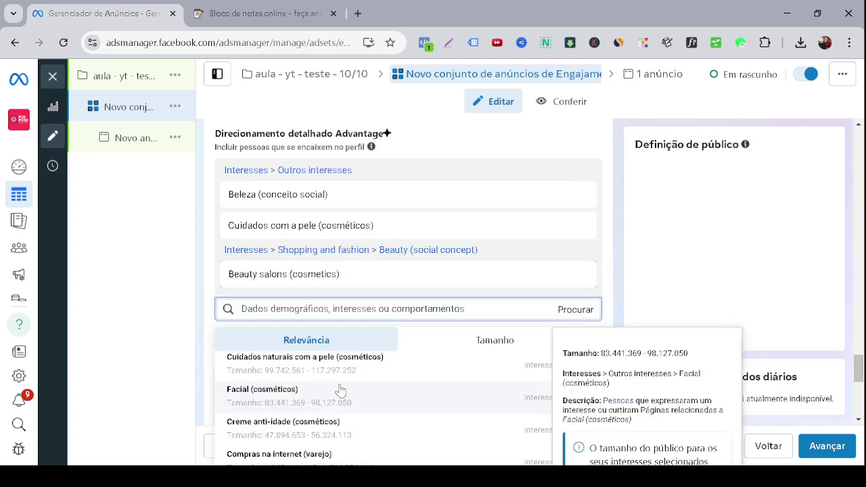
{"action": "scroll", "coordinate": [383, 405], "scroll_direction": "down", "scroll_amount": 2}
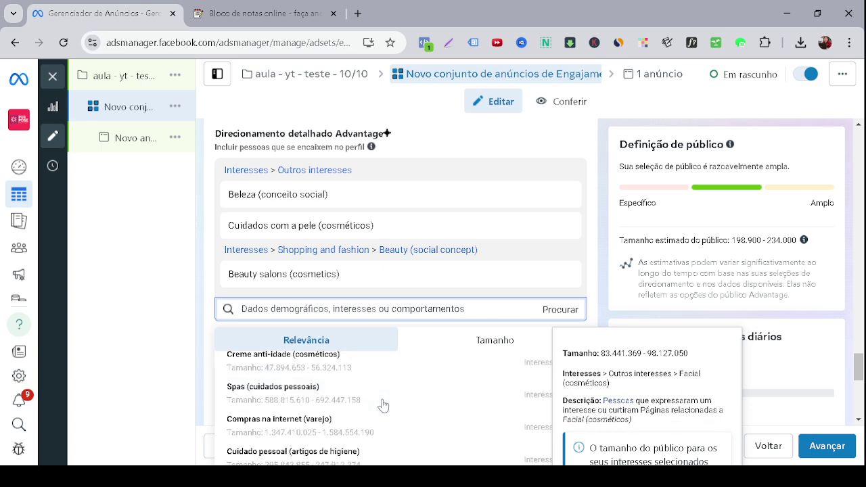
{"action": "scroll", "coordinate": [383, 404], "scroll_direction": "down", "scroll_amount": 2}
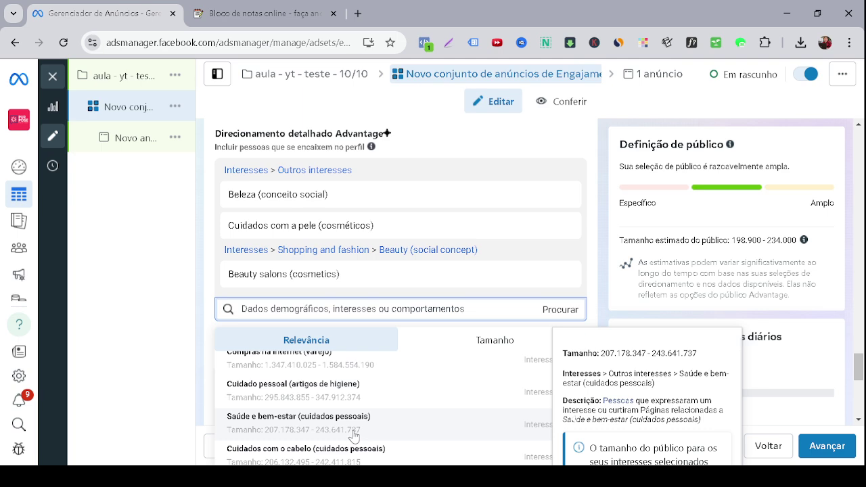
{"action": "left_click", "coordinate": [353, 433]}
{"action": "scroll", "coordinate": [246, 411], "scroll_direction": "up", "scroll_amount": 4}
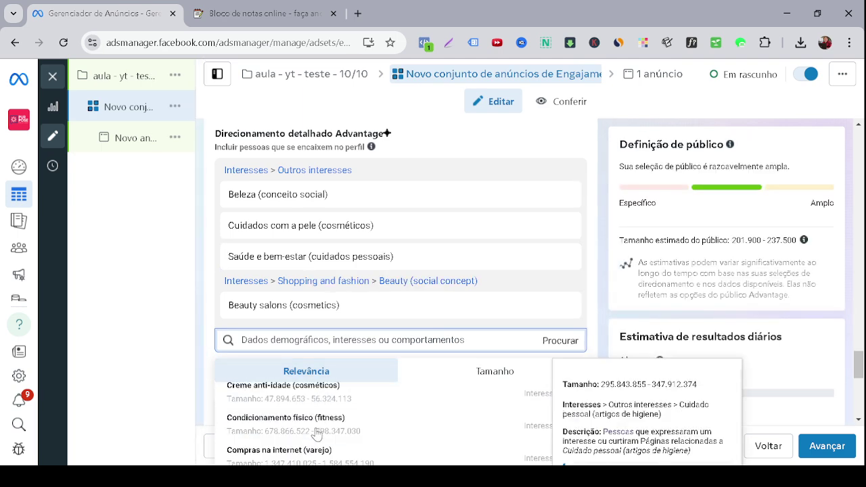
{"action": "scroll", "coordinate": [246, 411], "scroll_direction": "up", "scroll_amount": 3}
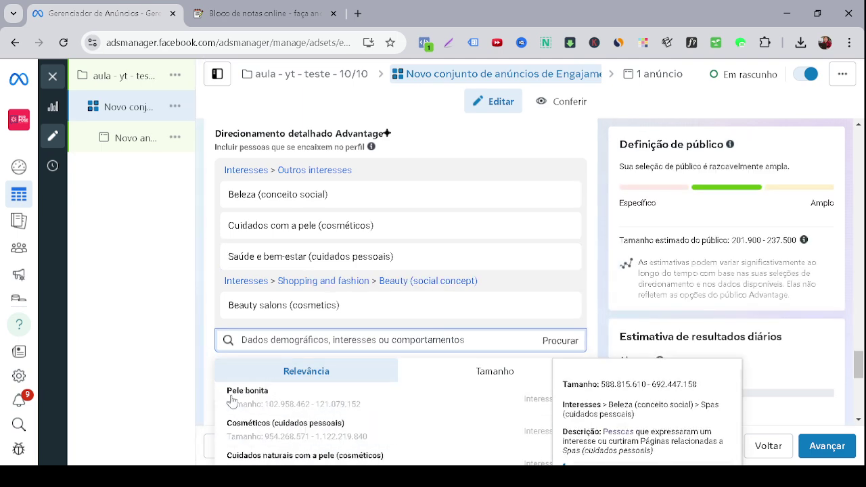
{"action": "left_click", "coordinate": [200, 337]}
Step: Narrow the detailed targeting with the behaviours Pessoas que preferem produtos de valor alto no Brasil and Viajantes internacionais frequentes as an additional required match
{"action": "scroll", "coordinate": [389, 382], "scroll_direction": "down", "scroll_amount": 1}
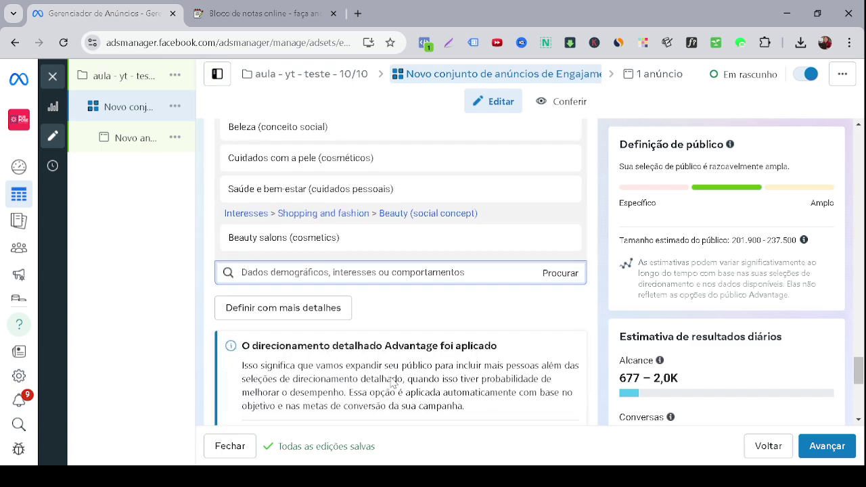
{"action": "left_click", "coordinate": [328, 306]}
{"action": "left_click", "coordinate": [341, 321]}
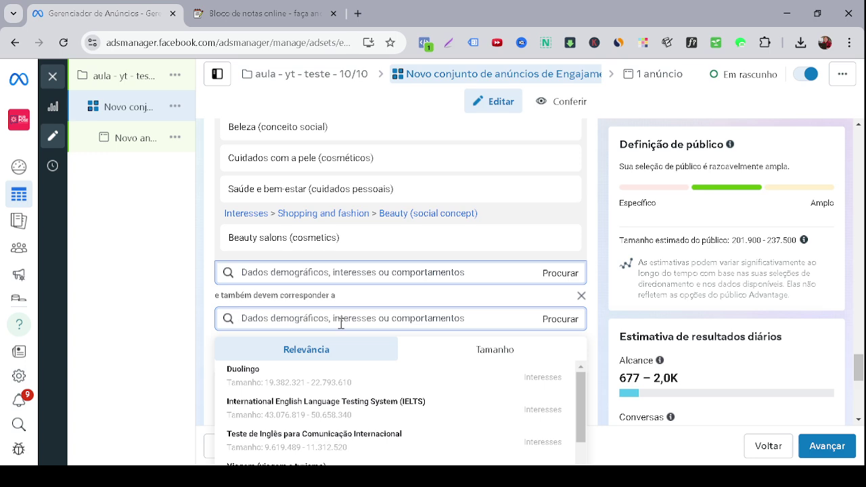
{"action": "type", "text": "ALRO VALOR"}
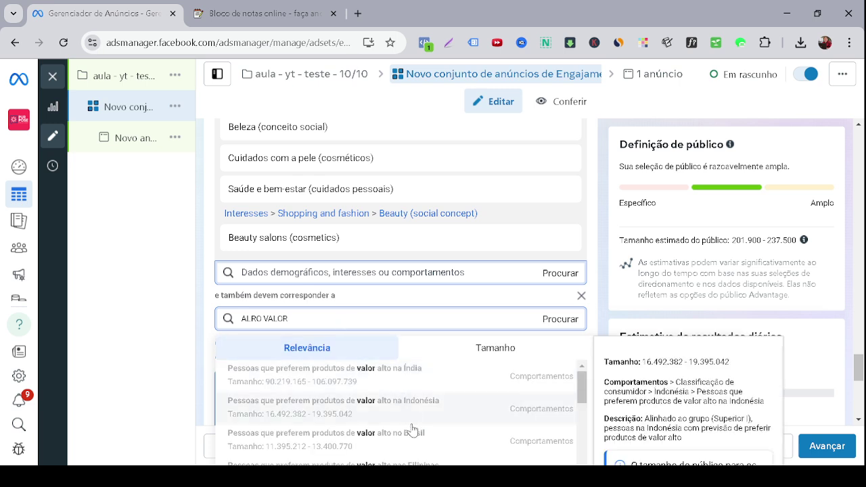
{"action": "left_click", "coordinate": [558, 447]}
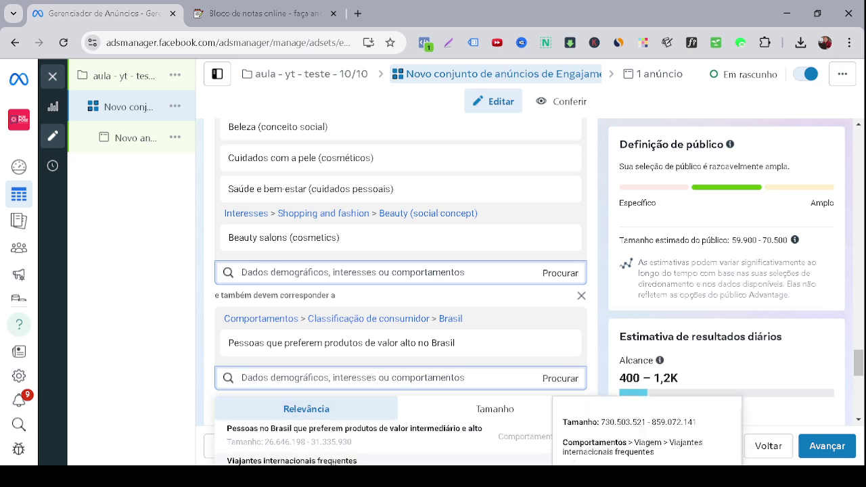
{"action": "left_click", "coordinate": [333, 461]}
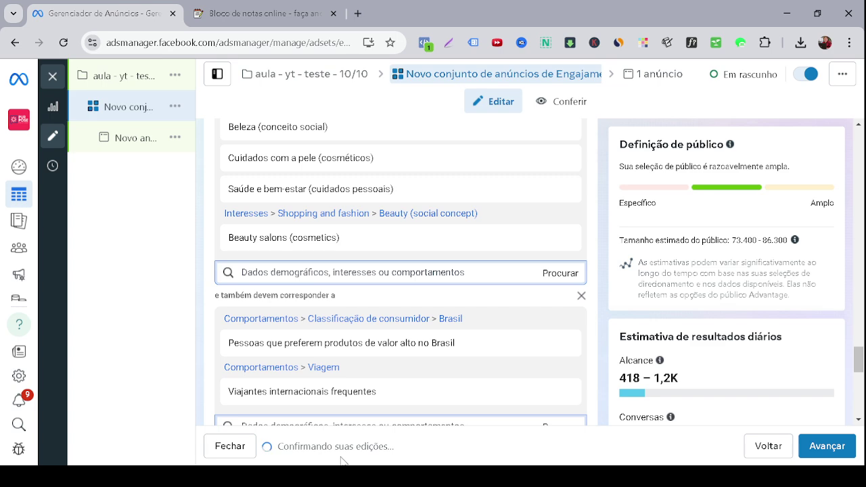
{"action": "scroll", "coordinate": [456, 379], "scroll_direction": "down", "scroll_amount": 1}
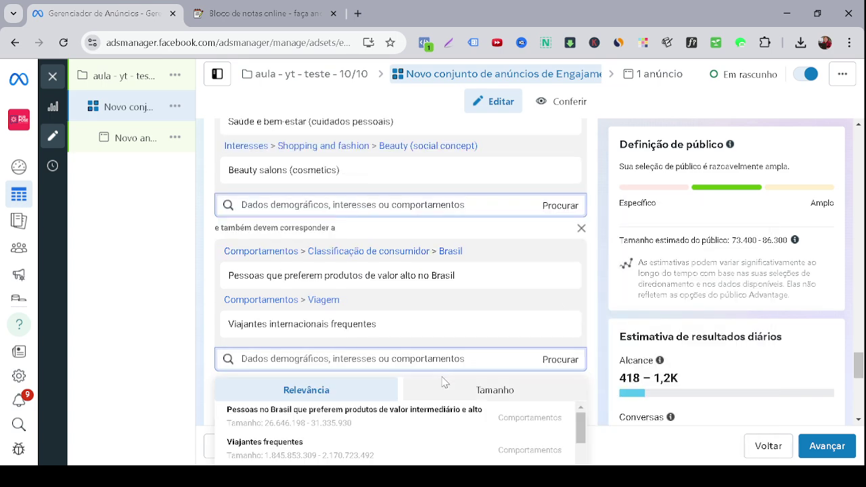
{"action": "left_click_drag", "start_coordinate": [218, 250], "coordinate": [225, 317]}
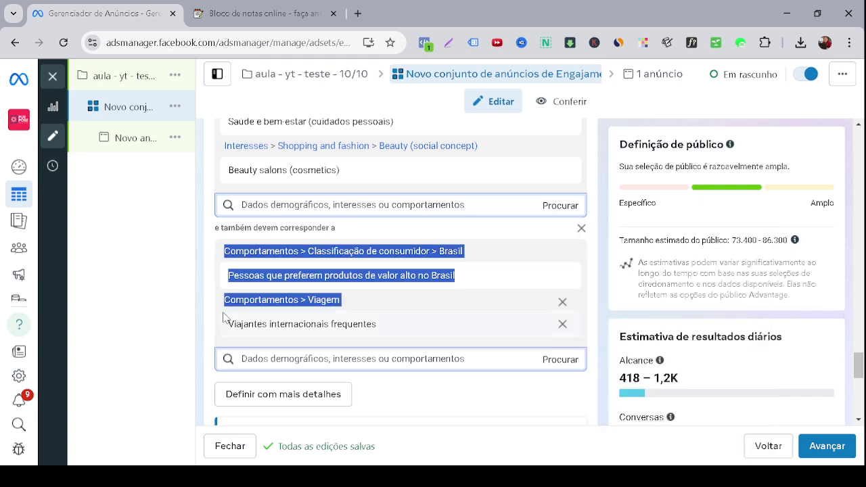
{"action": "left_click", "coordinate": [214, 324]}
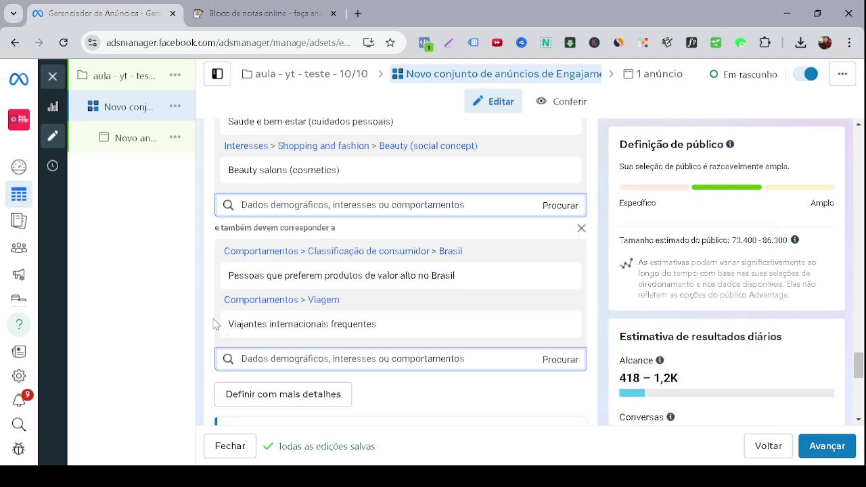
Step: Edit the ad set's placements and switch them to Posicionamentos manuais
{"action": "scroll", "coordinate": [304, 311], "scroll_direction": "down", "scroll_amount": 2}
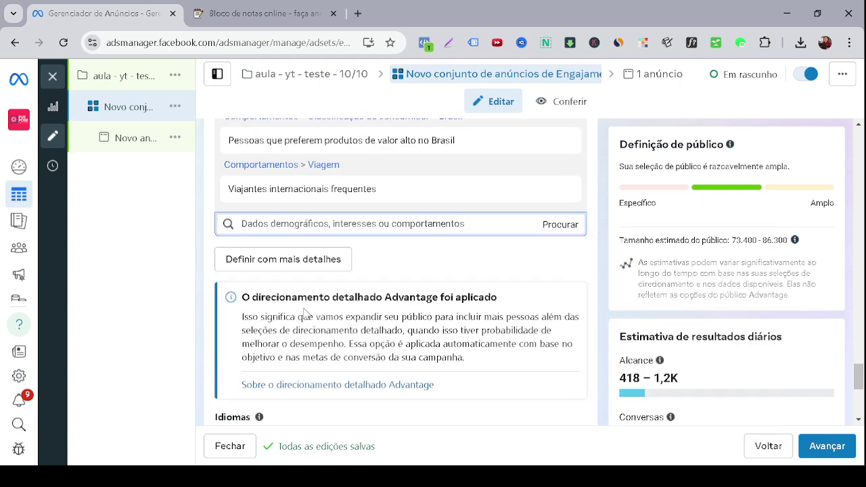
{"action": "scroll", "coordinate": [346, 313], "scroll_direction": "down", "scroll_amount": 4}
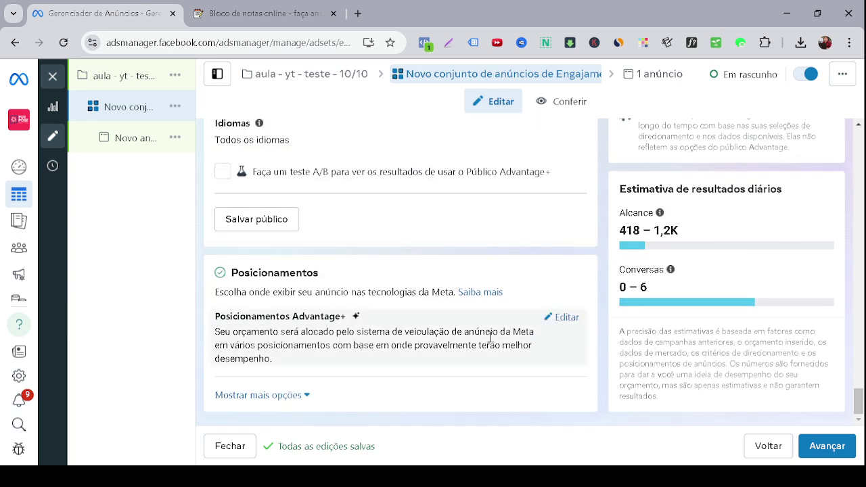
{"action": "left_click", "coordinate": [565, 317]}
{"action": "scroll", "coordinate": [406, 345], "scroll_direction": "down", "scroll_amount": 1}
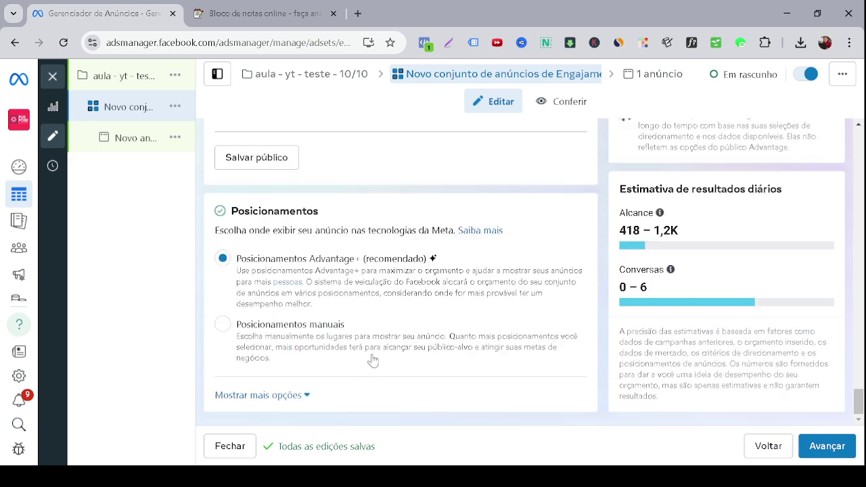
{"action": "left_click", "coordinate": [331, 351]}
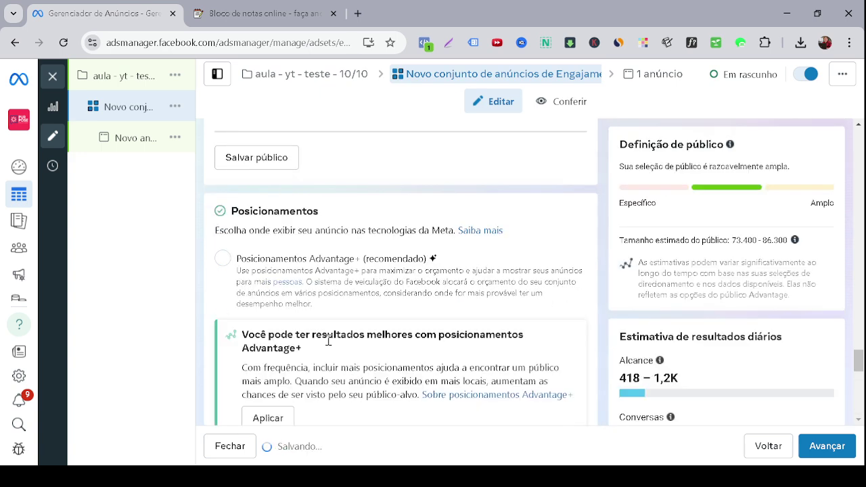
Step: Show the additional placement options and examine the choices for specific mobile devices and operating systems
{"action": "scroll", "coordinate": [330, 348], "scroll_direction": "down", "scroll_amount": 4}
{"action": "scroll", "coordinate": [331, 347], "scroll_direction": "down", "scroll_amount": 4}
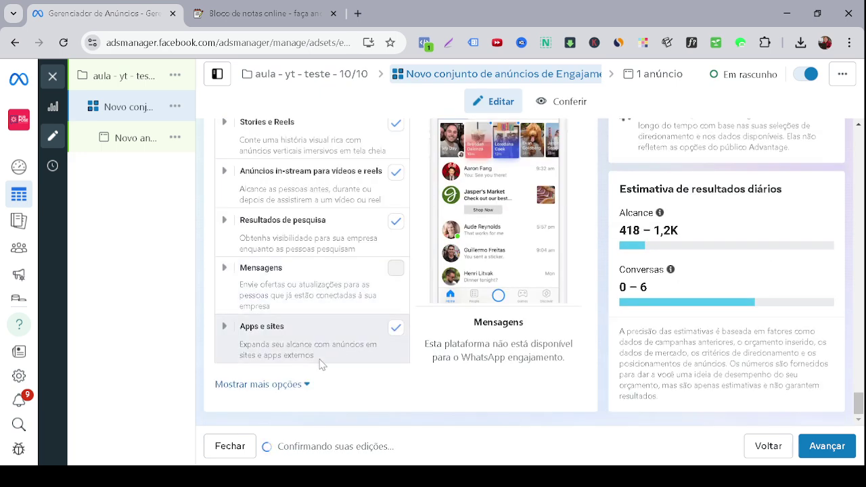
{"action": "left_click", "coordinate": [298, 387]}
{"action": "scroll", "coordinate": [365, 365], "scroll_direction": "down", "scroll_amount": 3}
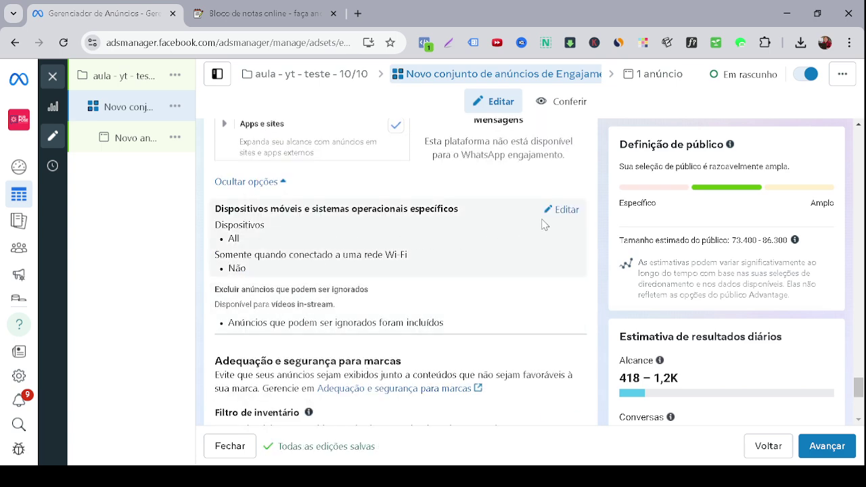
{"action": "left_click", "coordinate": [559, 210]}
{"action": "left_click", "coordinate": [347, 231]}
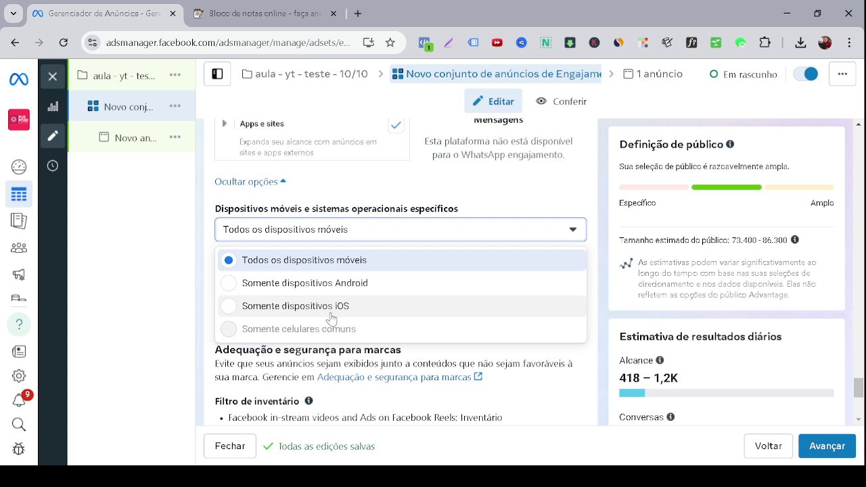
{"action": "left_click", "coordinate": [594, 276]}
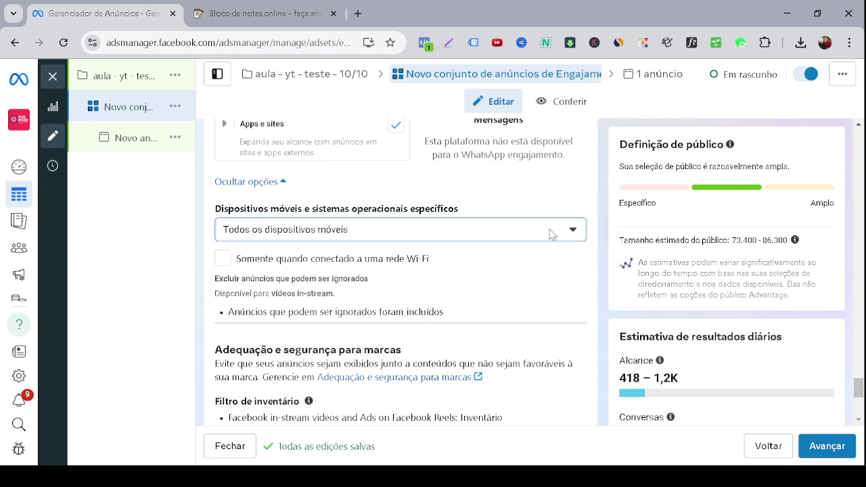
{"action": "left_click", "coordinate": [344, 234]}
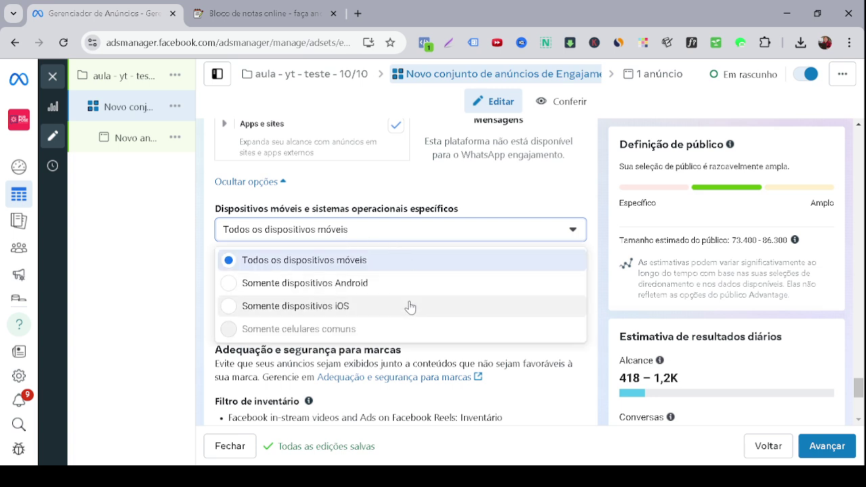
{"action": "left_click", "coordinate": [508, 233]}
Step: Advance to the ad level and start configuring its creative as an image ad (Anúncio de imagem)
{"action": "left_click", "coordinate": [806, 444]}
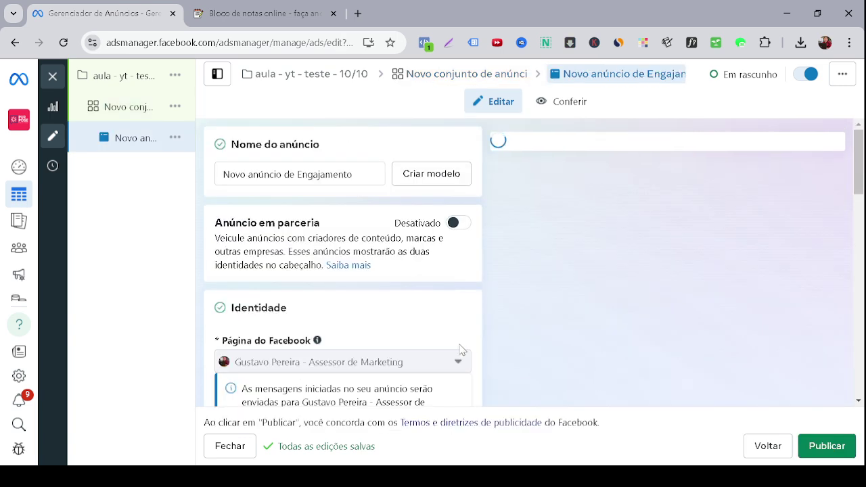
{"action": "scroll", "coordinate": [426, 321], "scroll_direction": "down", "scroll_amount": 3}
{"action": "scroll", "coordinate": [427, 321], "scroll_direction": "down", "scroll_amount": 7}
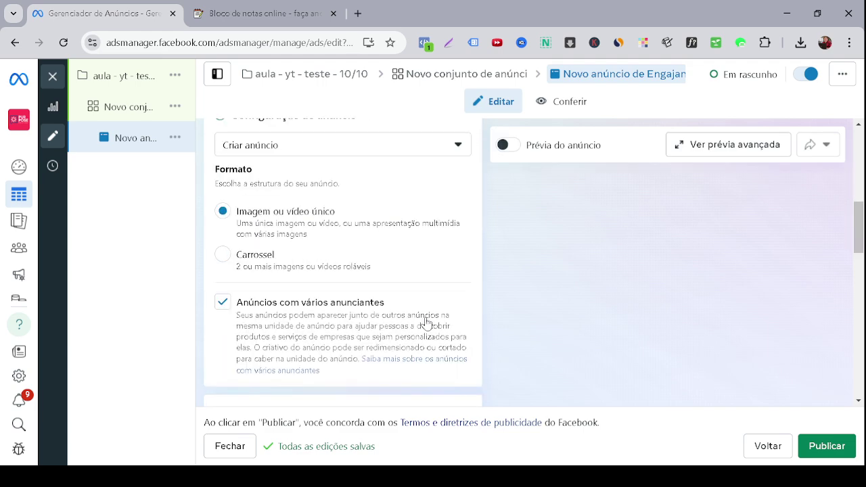
{"action": "scroll", "coordinate": [426, 323], "scroll_direction": "down", "scroll_amount": 1}
{"action": "scroll", "coordinate": [426, 323], "scroll_direction": "up", "scroll_amount": 5}
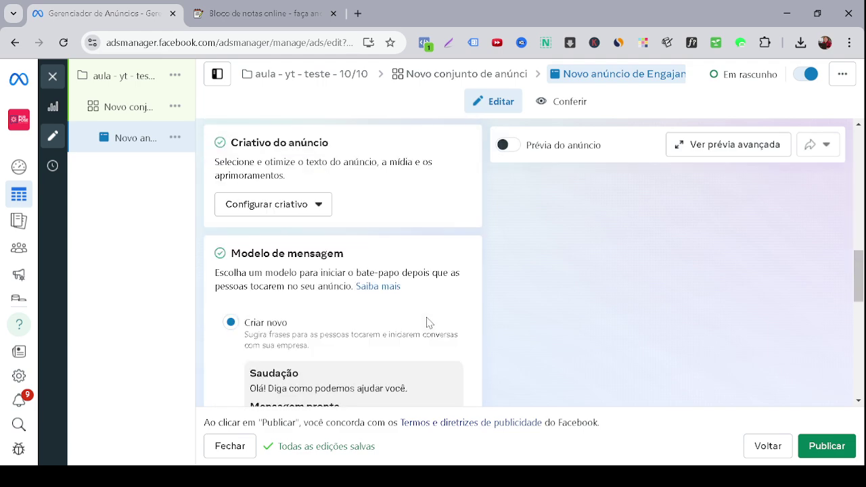
{"action": "scroll", "coordinate": [427, 323], "scroll_direction": "up", "scroll_amount": 3}
{"action": "scroll", "coordinate": [427, 323], "scroll_direction": "down", "scroll_amount": 1}
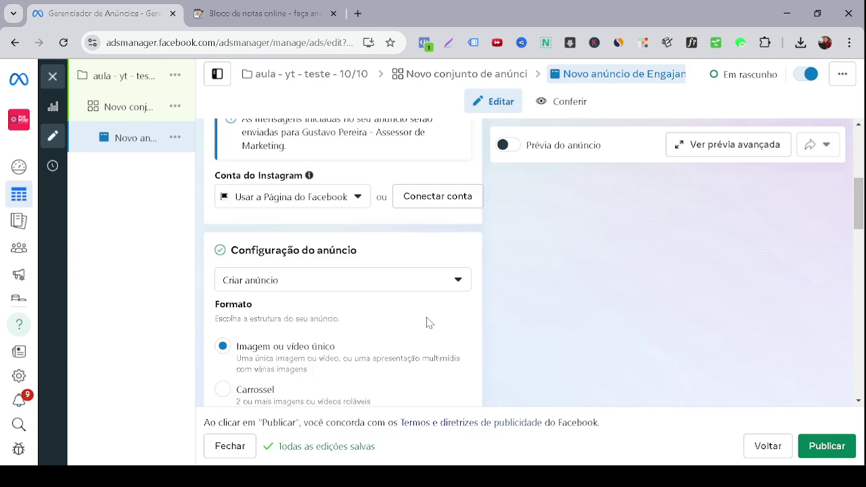
{"action": "scroll", "coordinate": [426, 322], "scroll_direction": "up", "scroll_amount": 2}
{"action": "scroll", "coordinate": [428, 317], "scroll_direction": "down", "scroll_amount": 3}
{"action": "scroll", "coordinate": [311, 344], "scroll_direction": "down", "scroll_amount": 5}
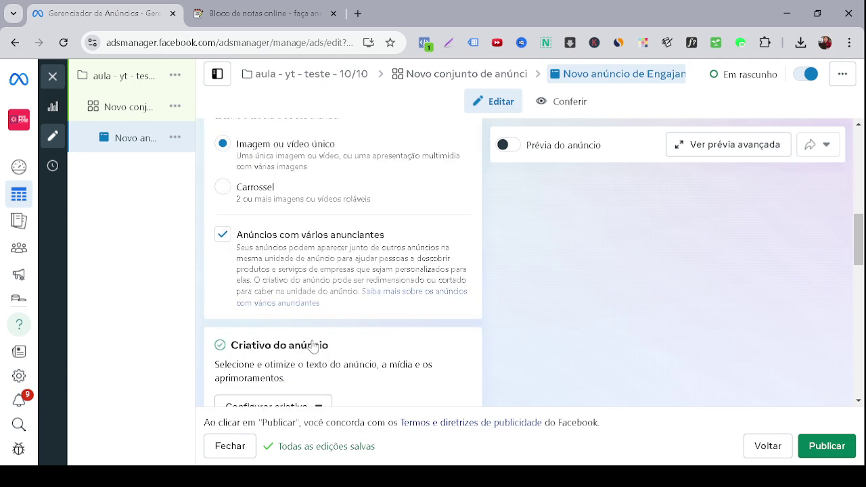
{"action": "left_click", "coordinate": [294, 279]}
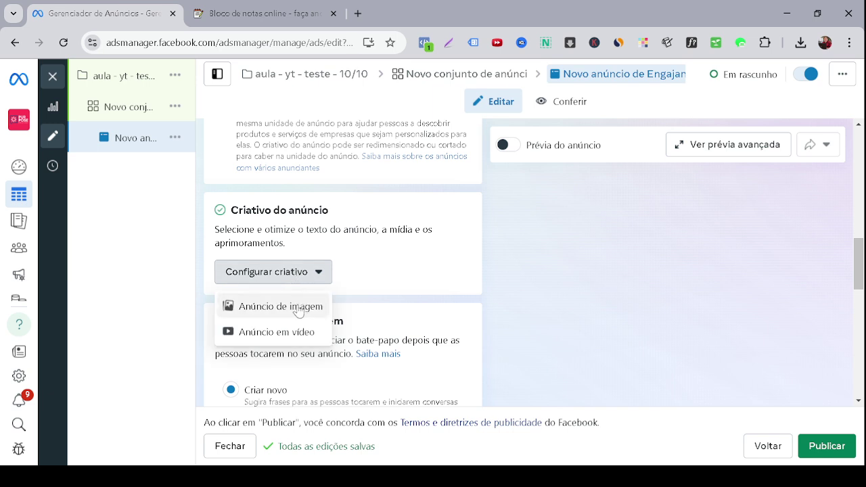
{"action": "left_click", "coordinate": [279, 307]}
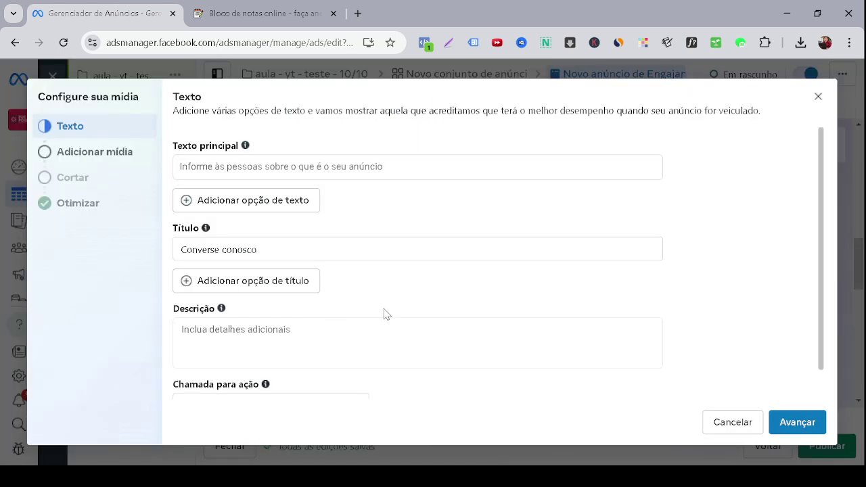
Step: Copy the whole aesthetic-procedure text from the aNotepad browser tab and paste it as the ad's primary text
{"action": "scroll", "coordinate": [294, 248], "scroll_direction": "down", "scroll_amount": 1}
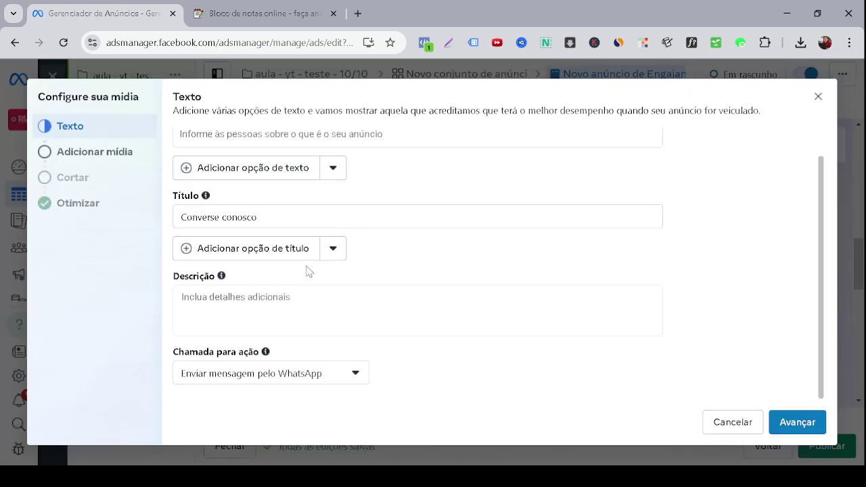
{"action": "scroll", "coordinate": [309, 271], "scroll_direction": "up", "scroll_amount": 1}
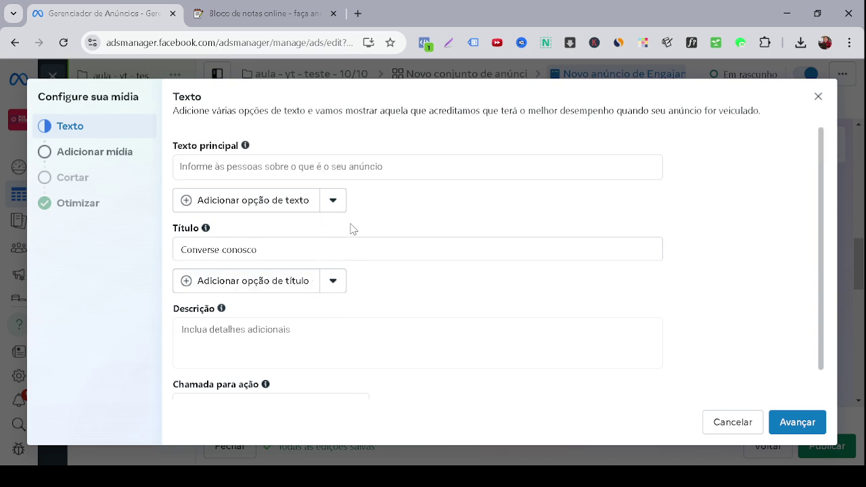
{"action": "left_click", "coordinate": [313, 170]}
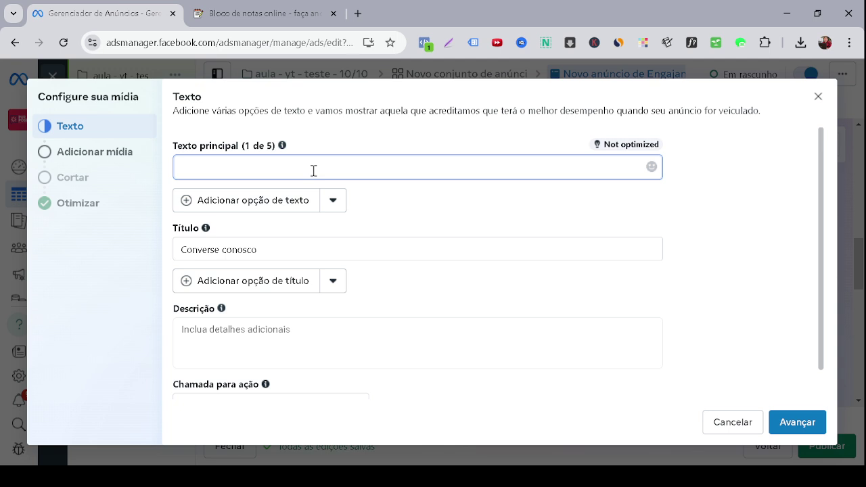
{"action": "left_click", "coordinate": [263, 14]}
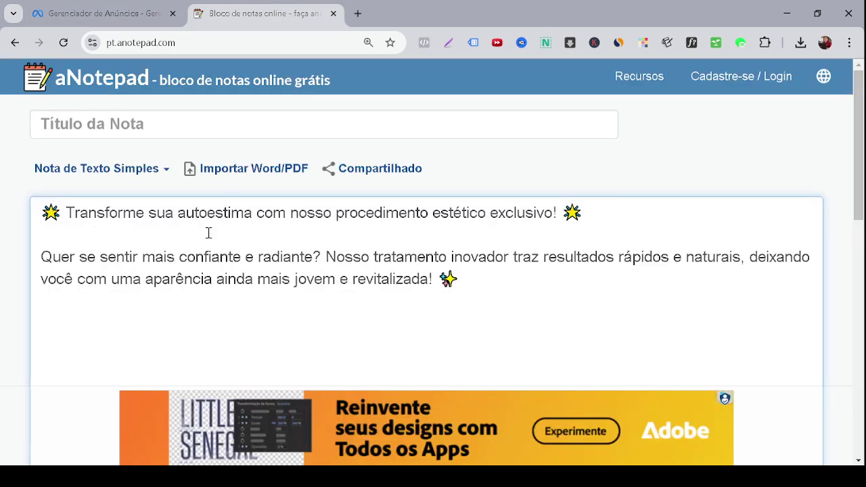
{"action": "left_click_drag", "start_coordinate": [486, 281], "coordinate": [37, 212]}
{"action": "key", "text": "ctrl+c"}
{"action": "left_click", "coordinate": [102, 13]}
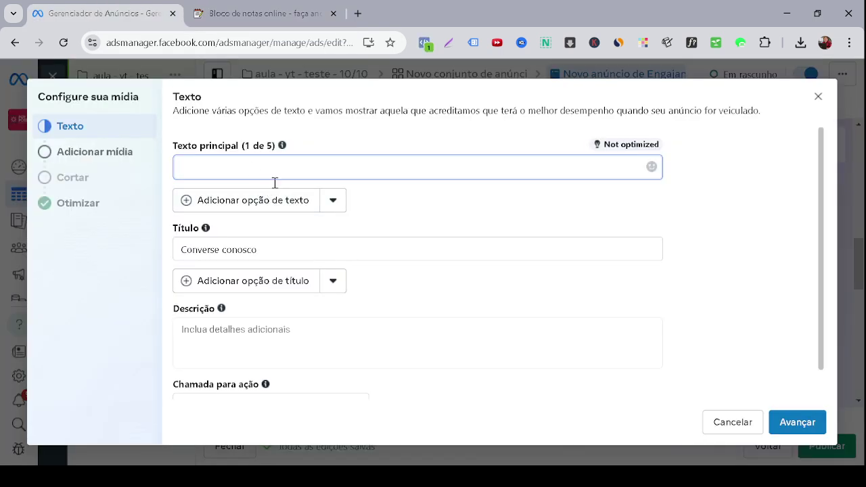
{"action": "key", "text": "ctrl+v"}
Step: Set the ad's title to "Entre em contato" and its description to "Faça agora seu agendamento"
{"action": "triple_click", "coordinate": [284, 288]}
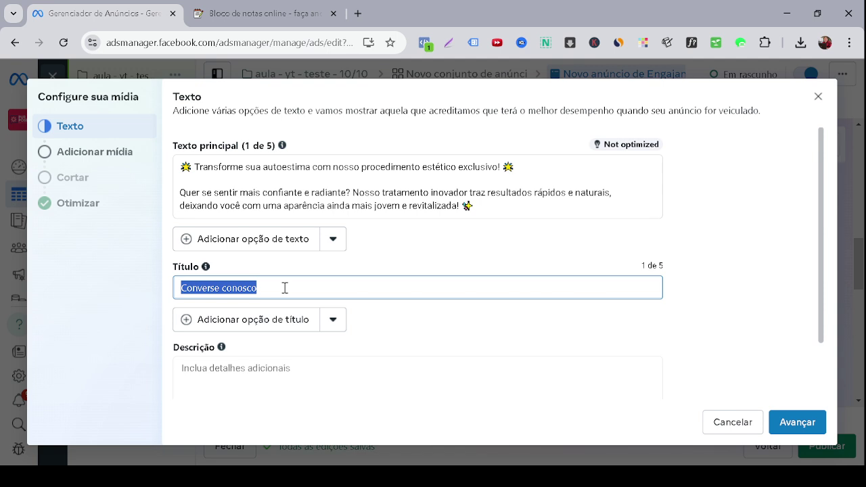
{"action": "type", "text": "eN"}
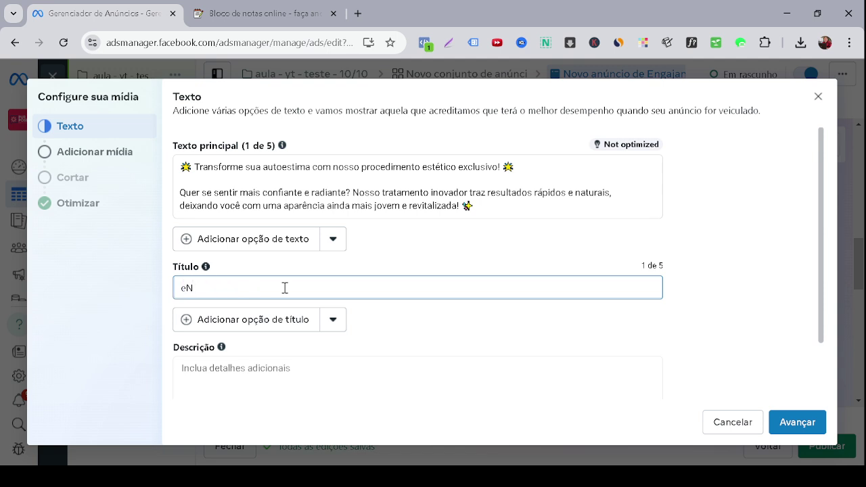
{"action": "type", "text": "IRe em contato"}
{"action": "scroll", "coordinate": [285, 287], "scroll_direction": "down", "scroll_amount": 1}
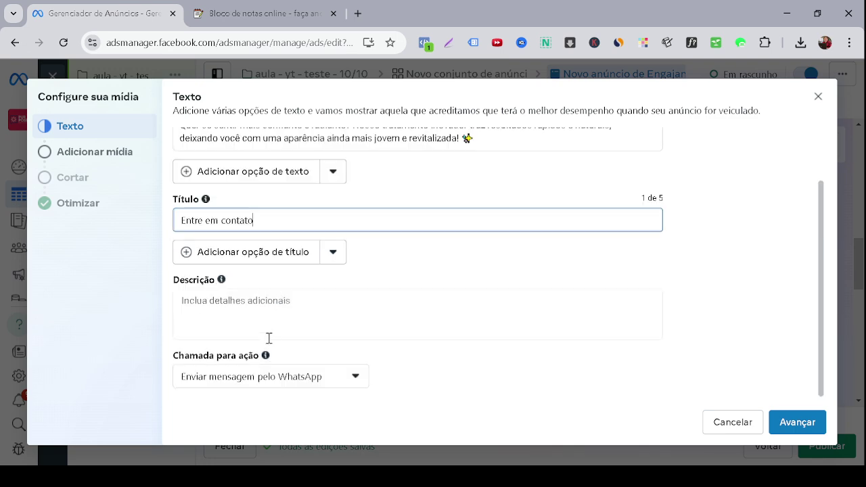
{"action": "left_click", "coordinate": [285, 321]}
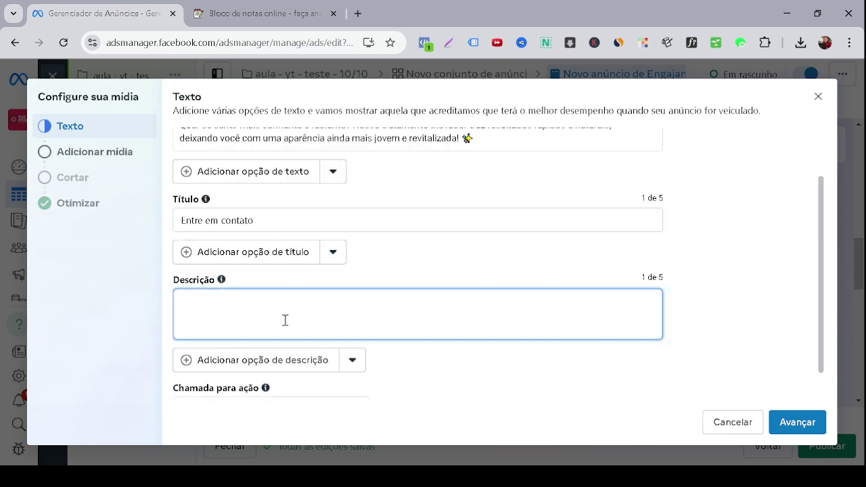
{"action": "key", "text": "BackSpace"}
{"action": "key", "text": "BackSpace"}
{"action": "type", "text": "Faça agora seu agendamento"}
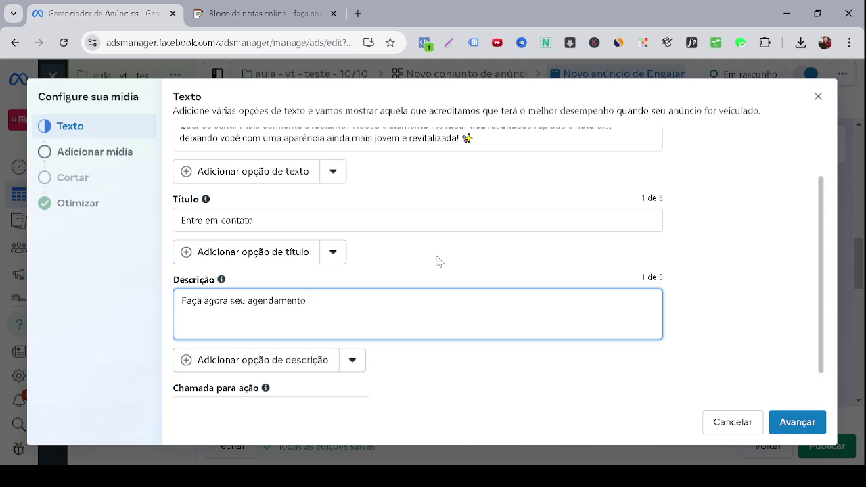
{"action": "scroll", "coordinate": [440, 257], "scroll_direction": "down", "scroll_amount": 1}
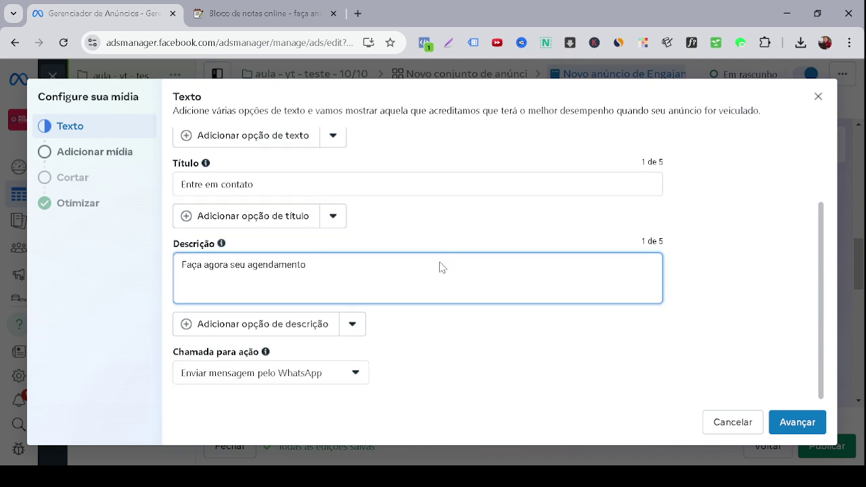
Step: Change the ad's call to action (Chamada para ação) to "Saiba mais"
{"action": "left_click", "coordinate": [309, 380]}
{"action": "scroll", "coordinate": [288, 317], "scroll_direction": "up", "scroll_amount": 1}
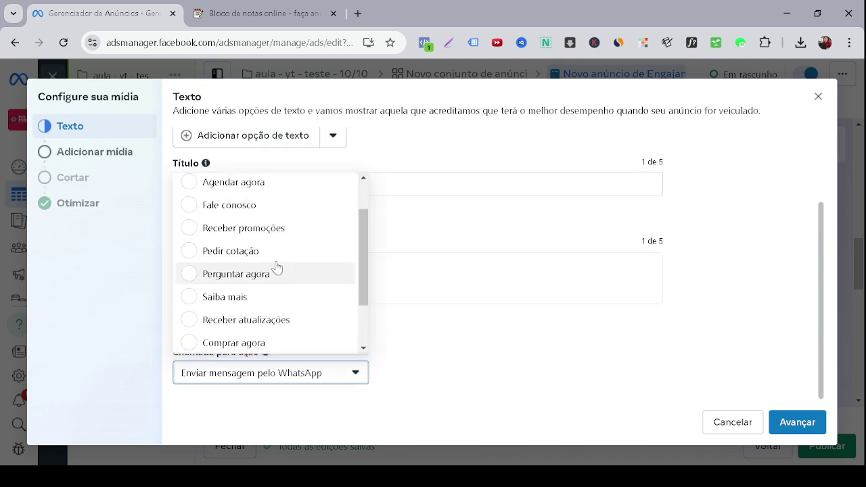
{"action": "left_click", "coordinate": [279, 298]}
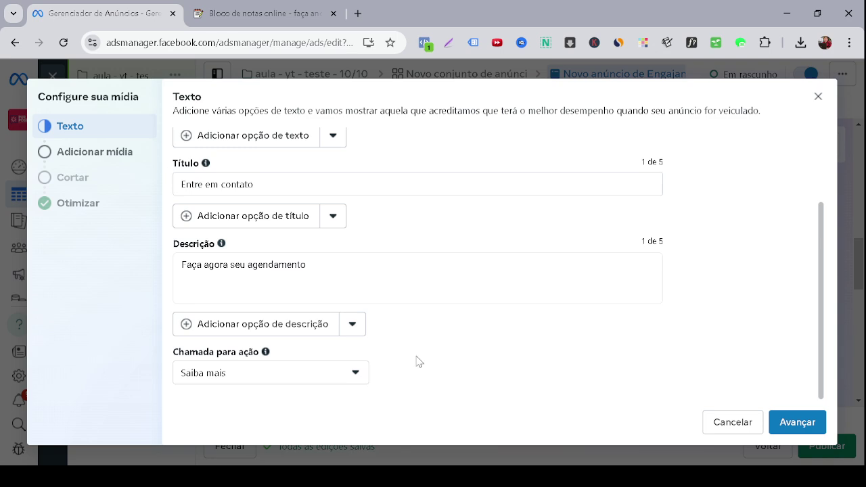
Step: Review the ad's primary text, title, description and call-to-action fields
{"action": "scroll", "coordinate": [417, 358], "scroll_direction": "up", "scroll_amount": 2}
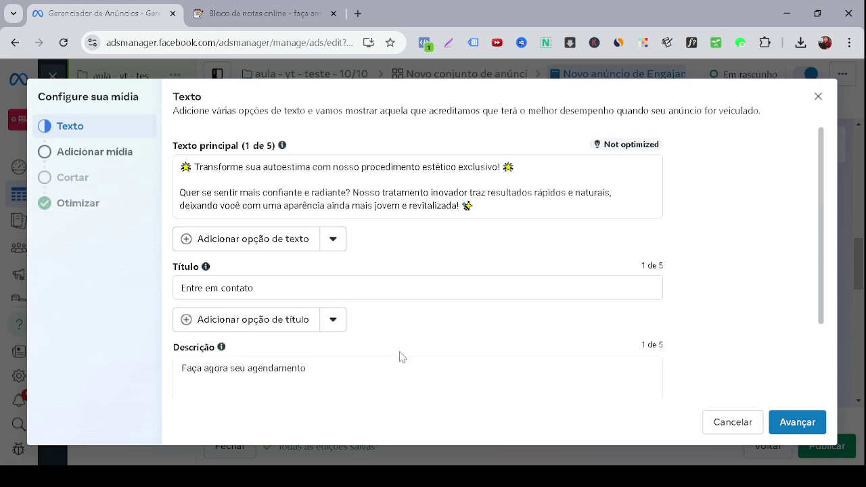
{"action": "scroll", "coordinate": [473, 352], "scroll_direction": "down", "scroll_amount": 2}
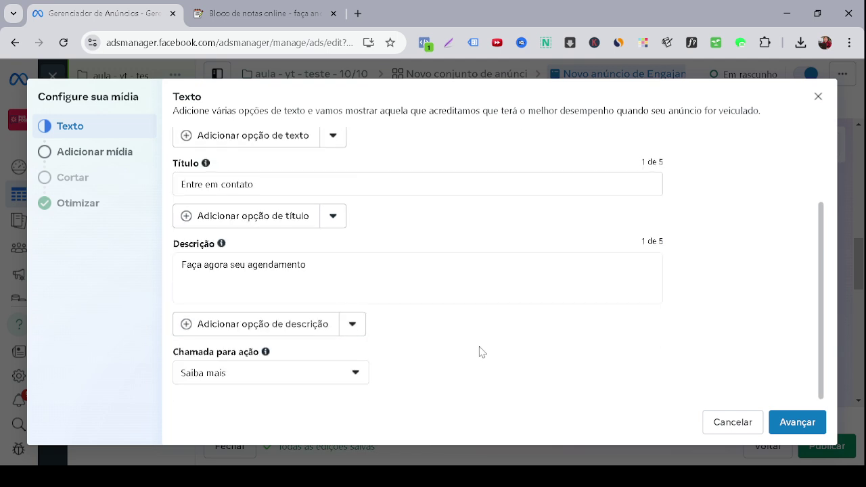
{"action": "scroll", "coordinate": [482, 352], "scroll_direction": "up", "scroll_amount": 2}
{"action": "scroll", "coordinate": [482, 352], "scroll_direction": "down", "scroll_amount": 2}
{"action": "scroll", "coordinate": [447, 291], "scroll_direction": "up", "scroll_amount": 1}
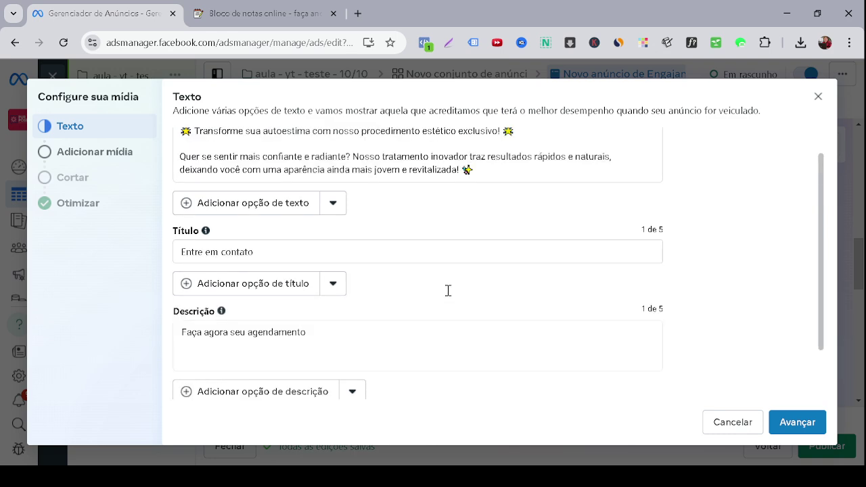
{"action": "scroll", "coordinate": [442, 289], "scroll_direction": "up", "scroll_amount": 1}
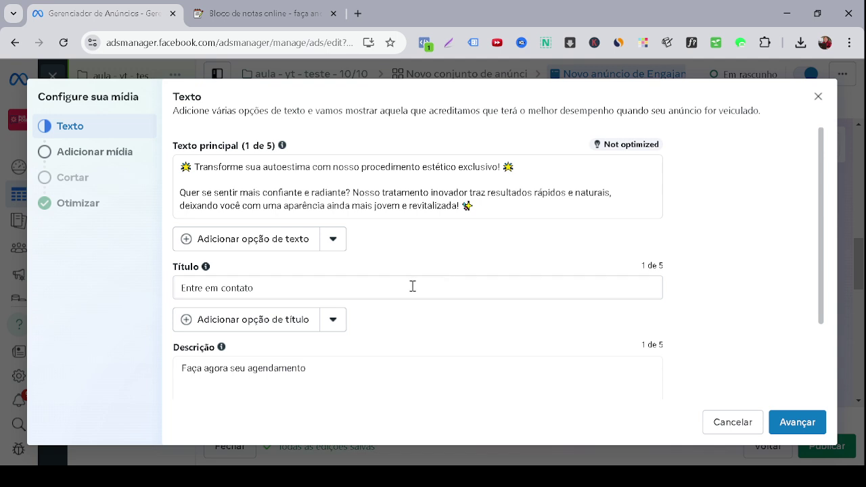
{"action": "double_click", "coordinate": [207, 146]}
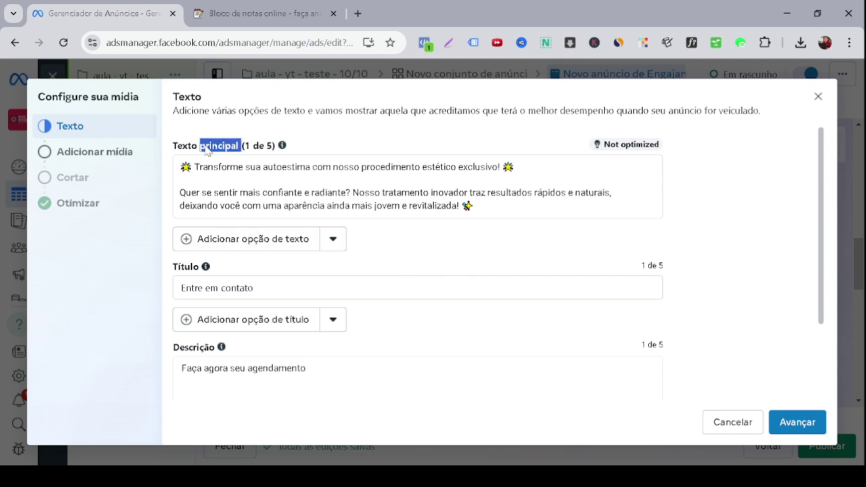
{"action": "triple_click", "coordinate": [207, 146]}
{"action": "left_click", "coordinate": [179, 304]}
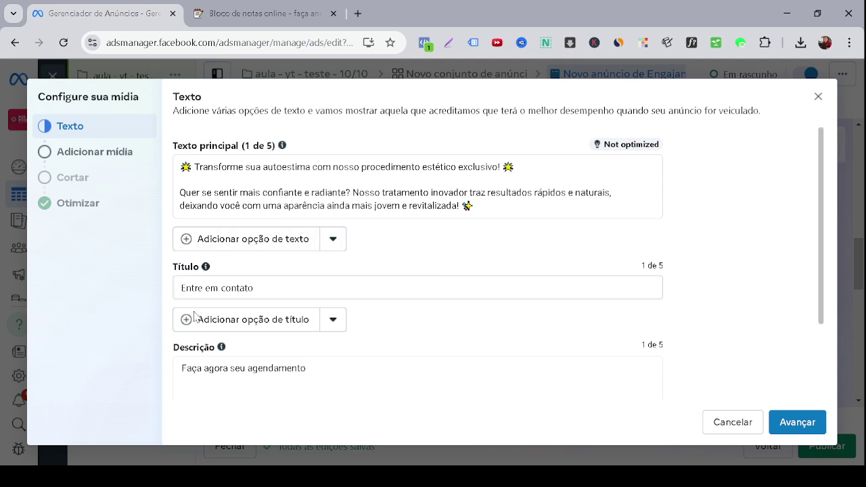
{"action": "double_click", "coordinate": [194, 348]}
{"action": "mouse_move", "coordinate": [222, 346]}
{"action": "scroll", "coordinate": [243, 353], "scroll_direction": "down", "scroll_amount": 2}
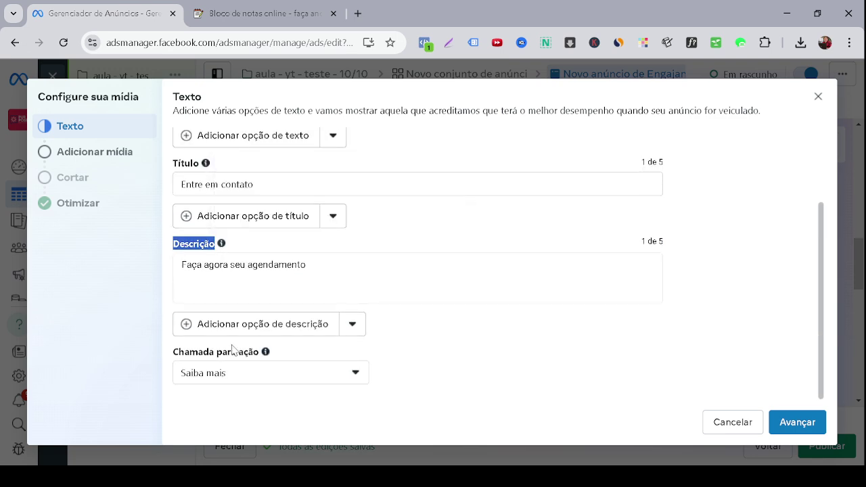
{"action": "triple_click", "coordinate": [234, 354]}
{"action": "left_click", "coordinate": [502, 322]}
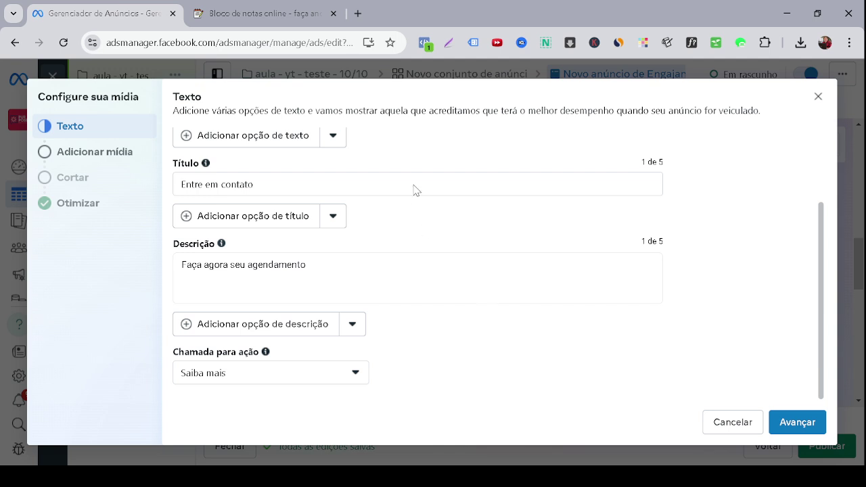
{"action": "scroll", "coordinate": [534, 304], "scroll_direction": "up", "scroll_amount": 2}
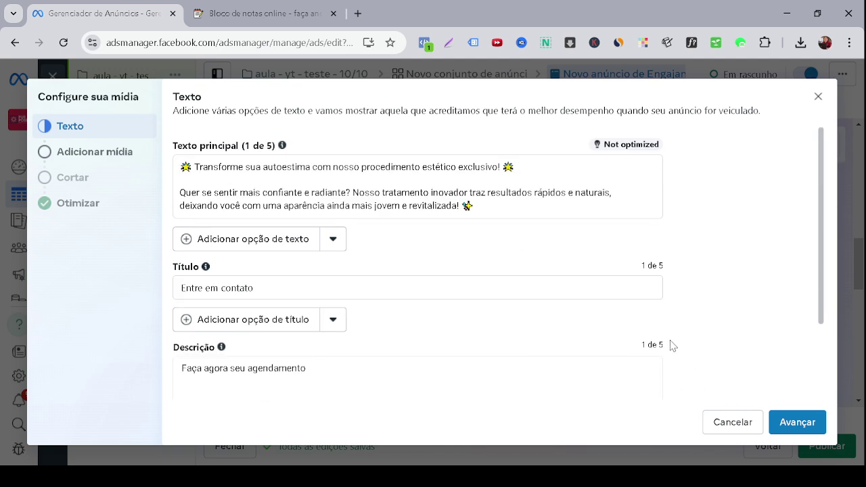
Step: Continue to the media selection and use the 1080 × 1080 "estetica arte" image for the ad
{"action": "left_click", "coordinate": [799, 426]}
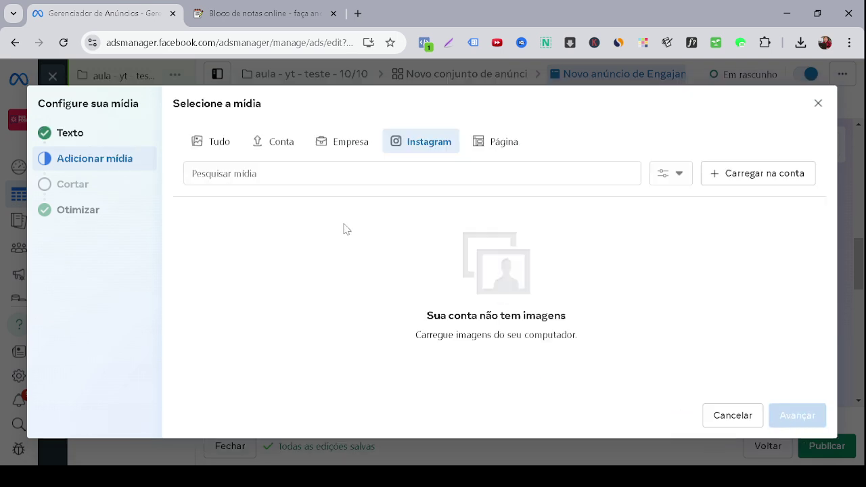
{"action": "left_click", "coordinate": [218, 144]}
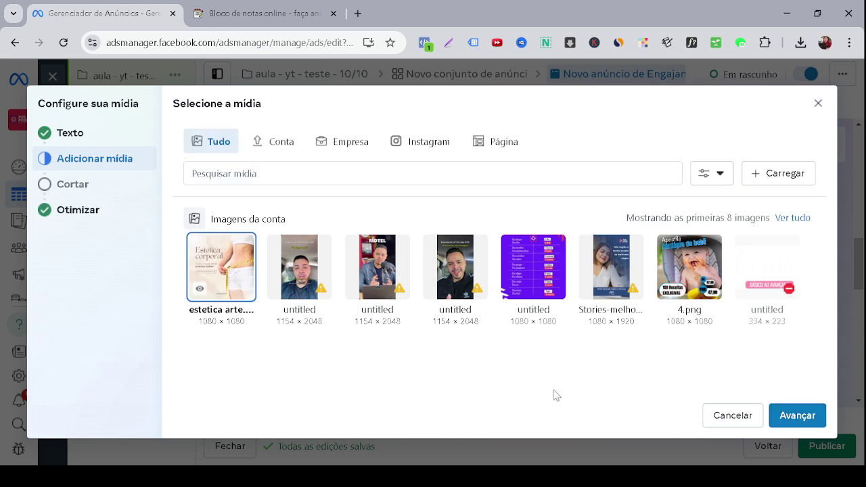
{"action": "left_click", "coordinate": [797, 417]}
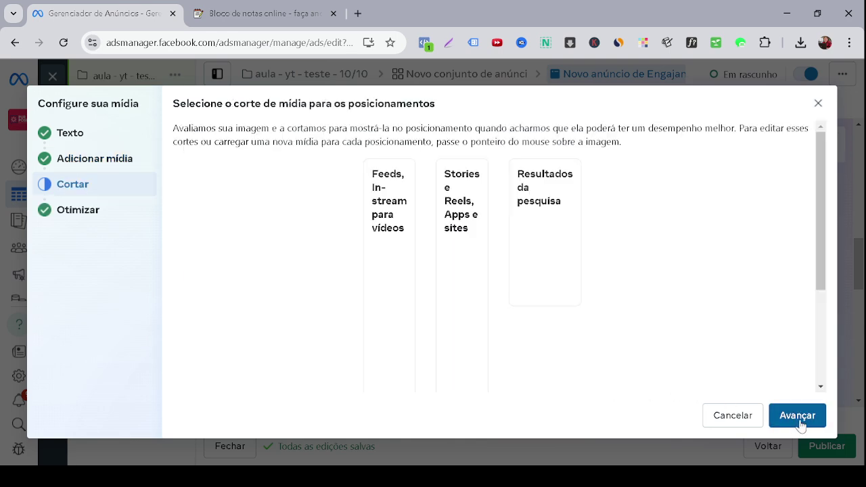
Step: Set the image crop for Stories e Reels, Apps e sites to Original and continue to the optimizations
{"action": "scroll", "coordinate": [478, 291], "scroll_direction": "down", "scroll_amount": 3}
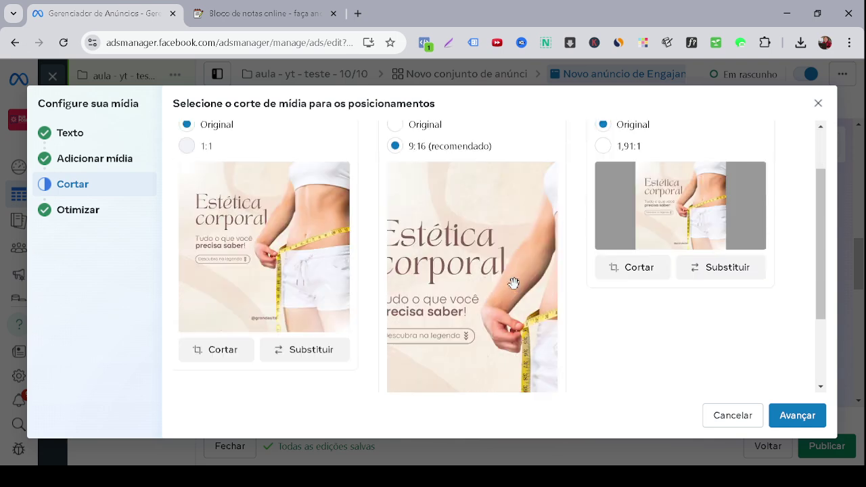
{"action": "scroll", "coordinate": [478, 291], "scroll_direction": "up", "scroll_amount": 3}
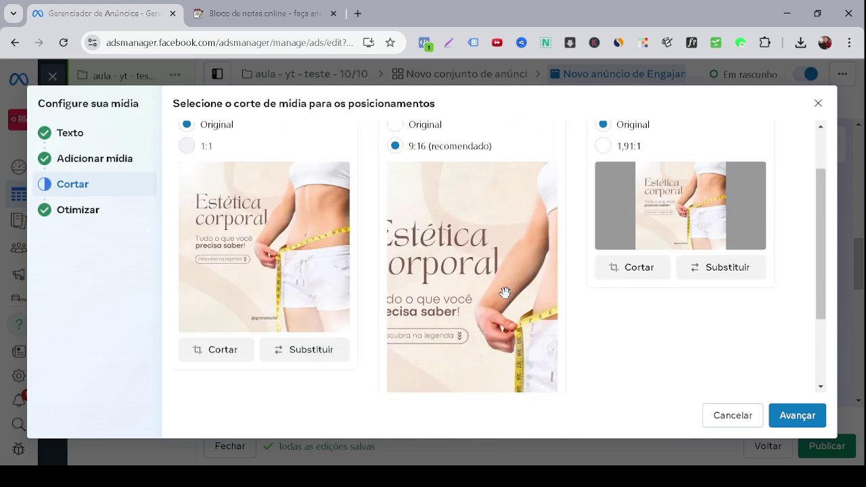
{"action": "left_click", "coordinate": [432, 194]}
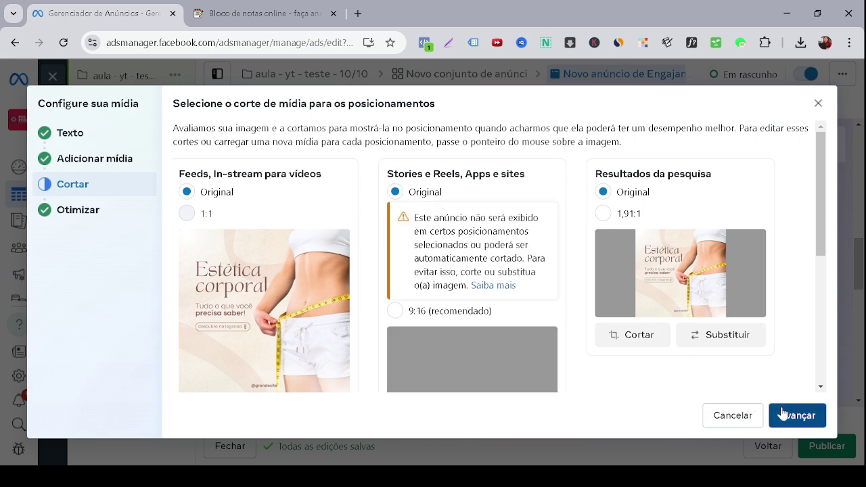
{"action": "left_click", "coordinate": [782, 414]}
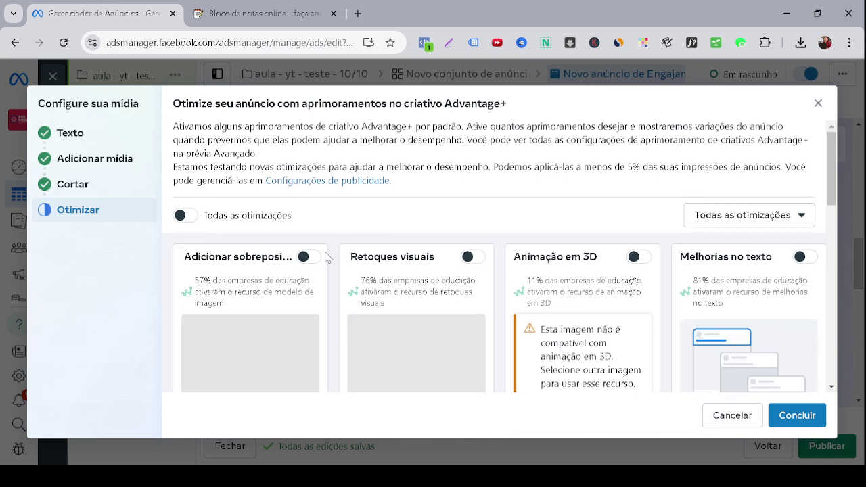
Step: Reveal the additional active Advantage+ creative enhancements, turn off Música and finish the media setup
{"action": "scroll", "coordinate": [331, 260], "scroll_direction": "down", "scroll_amount": 10}
{"action": "scroll", "coordinate": [344, 300], "scroll_direction": "down", "scroll_amount": 5}
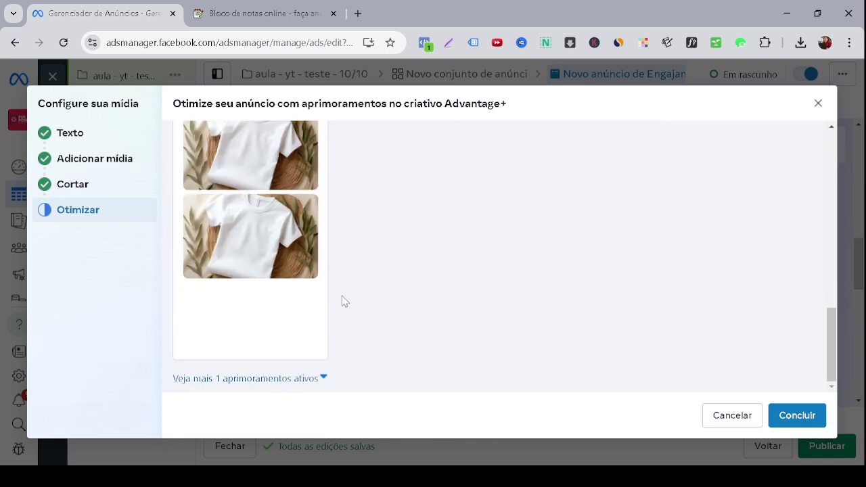
{"action": "left_click", "coordinate": [310, 377]}
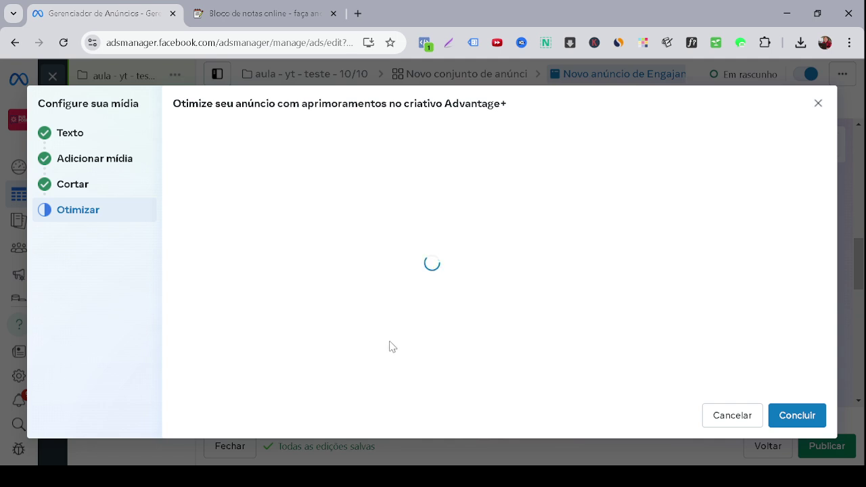
{"action": "scroll", "coordinate": [304, 338], "scroll_direction": "down", "scroll_amount": 6}
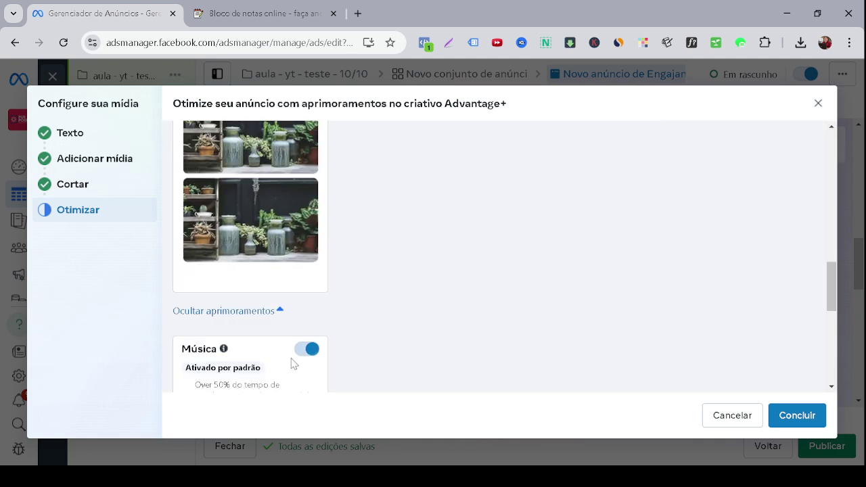
{"action": "left_click", "coordinate": [318, 215]}
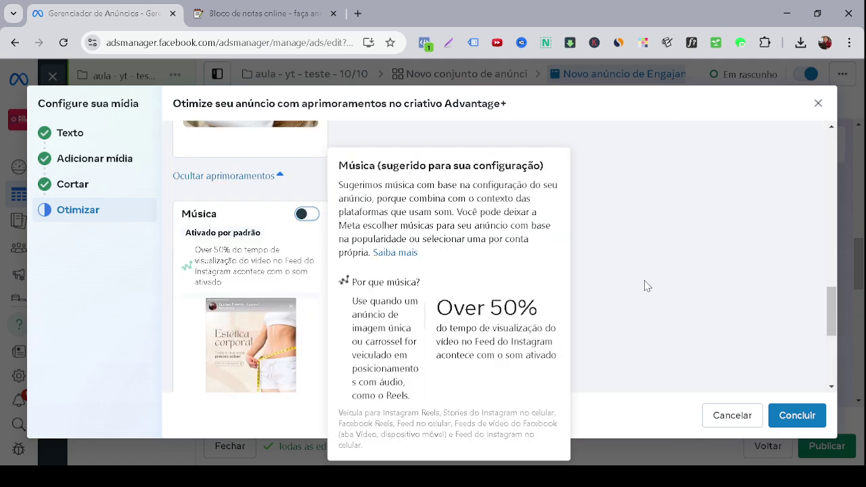
{"action": "mouse_move", "coordinate": [319, 232]}
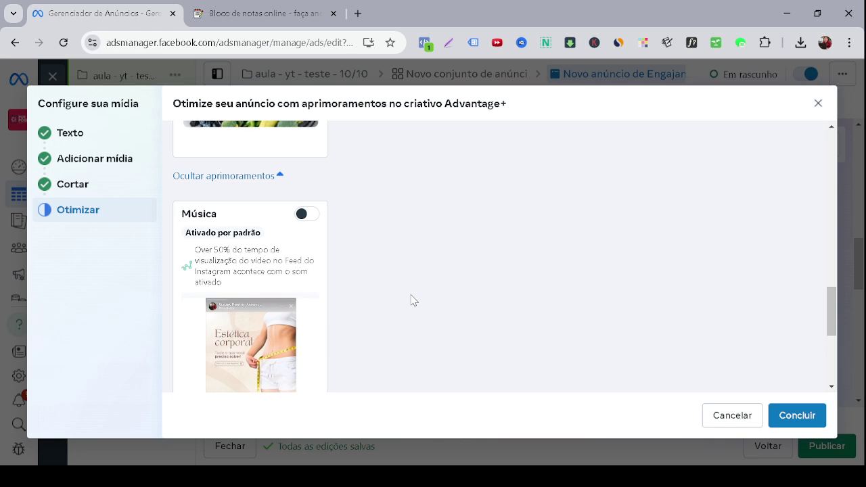
{"action": "mouse_move", "coordinate": [266, 244]}
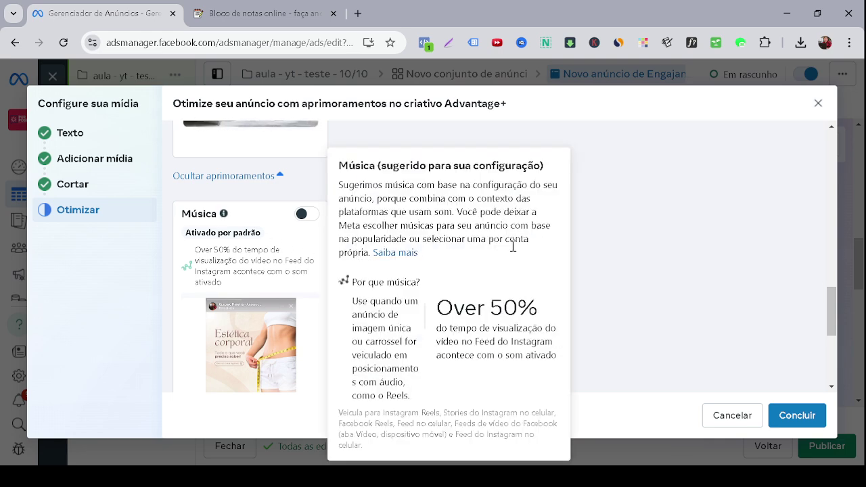
{"action": "scroll", "coordinate": [650, 237], "scroll_direction": "up", "scroll_amount": 3}
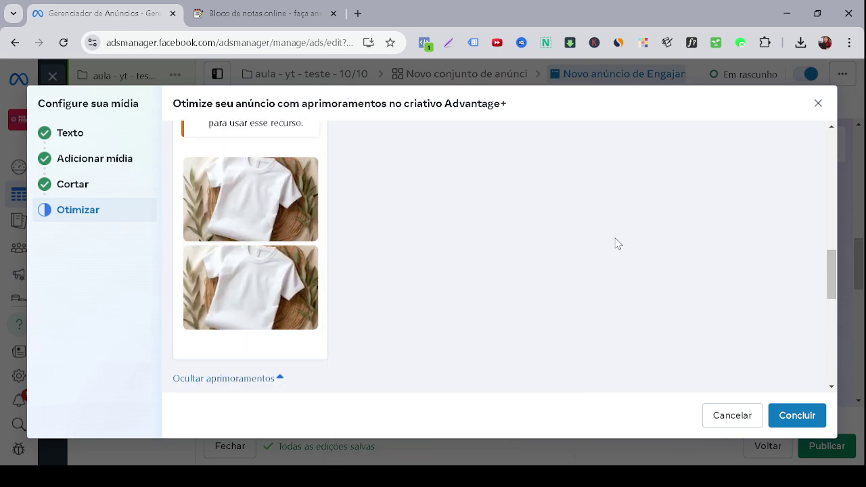
{"action": "scroll", "coordinate": [404, 255], "scroll_direction": "up", "scroll_amount": 5}
{"action": "scroll", "coordinate": [404, 255], "scroll_direction": "up", "scroll_amount": 2}
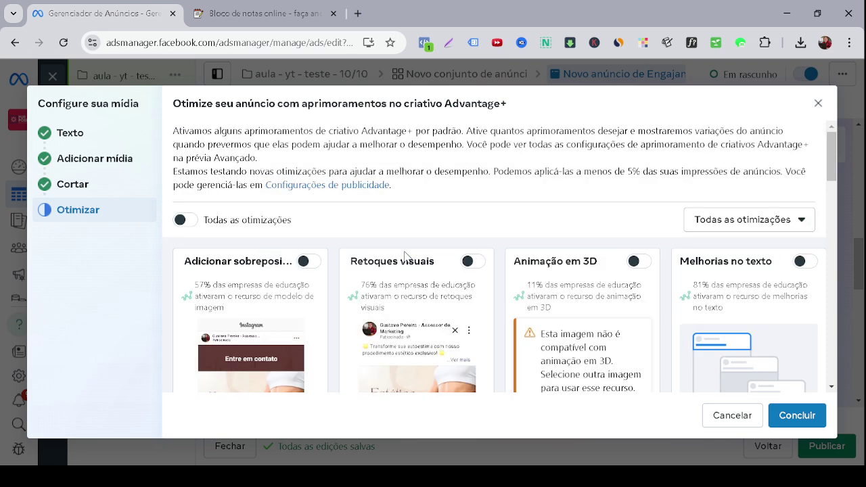
{"action": "left_click", "coordinate": [810, 422]}
Step: Examine the ad's media placements, primary text, suggested text variations, title and description in the ad form
{"action": "scroll", "coordinate": [352, 311], "scroll_direction": "down", "scroll_amount": 2}
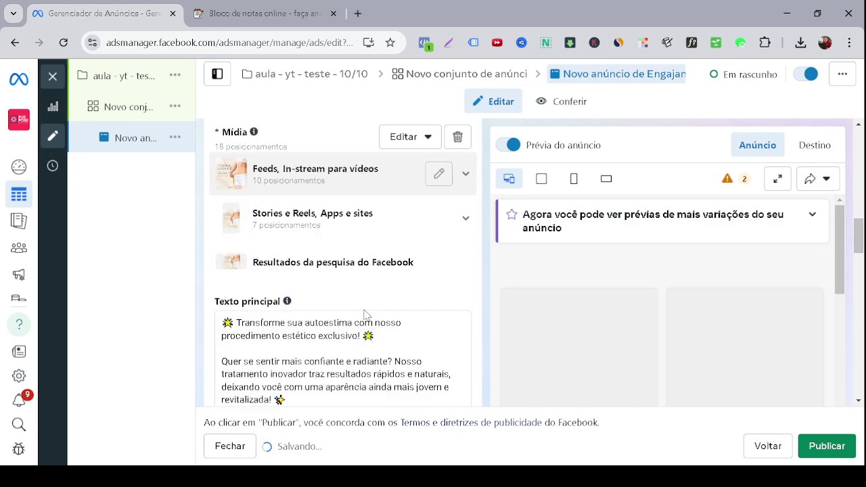
{"action": "scroll", "coordinate": [366, 314], "scroll_direction": "down", "scroll_amount": 5}
{"action": "mouse_move", "coordinate": [380, 312]}
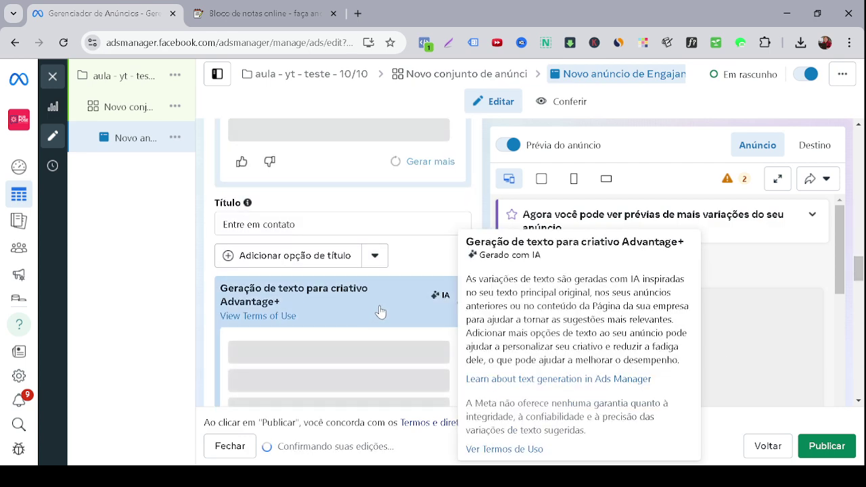
{"action": "scroll", "coordinate": [380, 312], "scroll_direction": "up", "scroll_amount": 5}
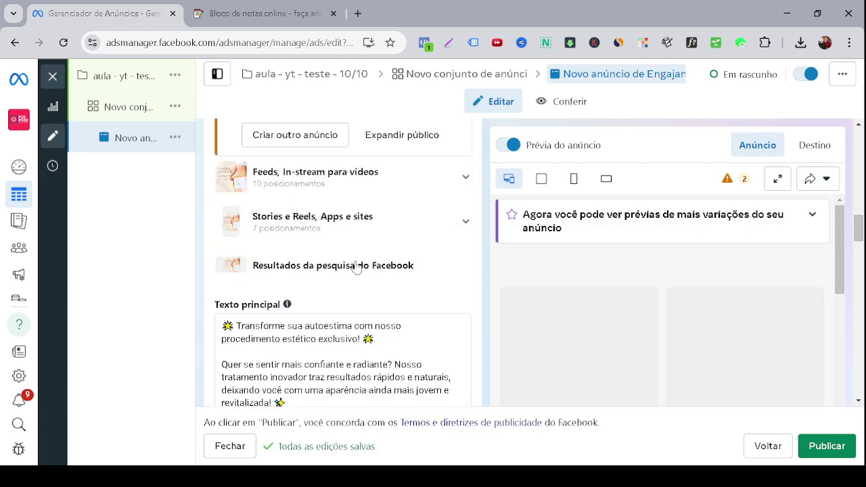
{"action": "scroll", "coordinate": [357, 268], "scroll_direction": "up", "scroll_amount": 2}
{"action": "scroll", "coordinate": [353, 271], "scroll_direction": "down", "scroll_amount": 5}
{"action": "mouse_move", "coordinate": [351, 277]}
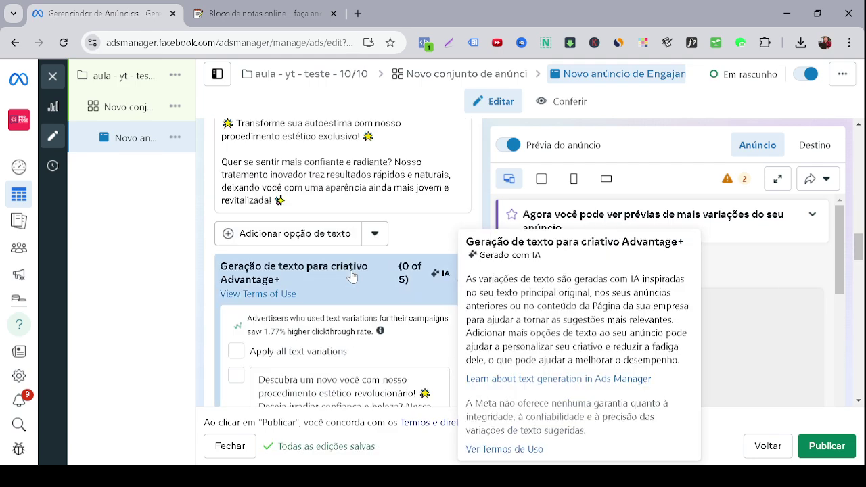
{"action": "scroll", "coordinate": [391, 212], "scroll_direction": "down", "scroll_amount": 4}
{"action": "scroll", "coordinate": [350, 340], "scroll_direction": "down", "scroll_amount": 2}
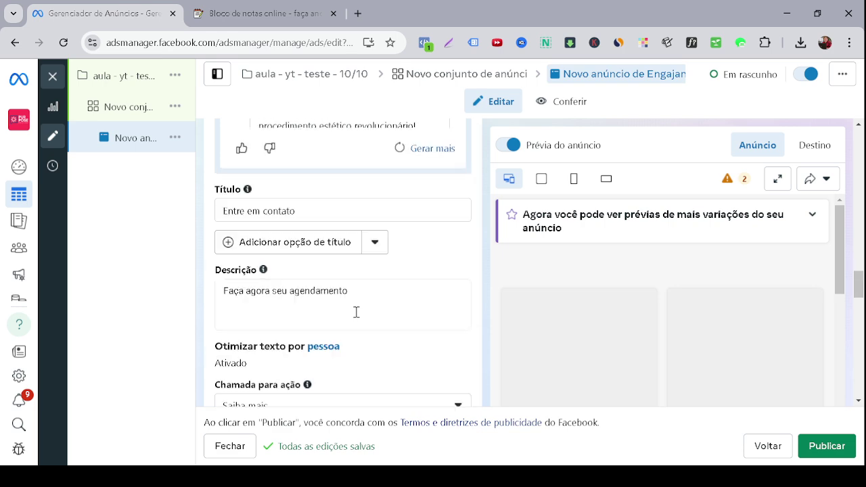
Step: Open the new message template for editing, check its ready-made message and WhatsApp preview, and save the template
{"action": "scroll", "coordinate": [357, 315], "scroll_direction": "down", "scroll_amount": 1}
{"action": "scroll", "coordinate": [373, 316], "scroll_direction": "down", "scroll_amount": 6}
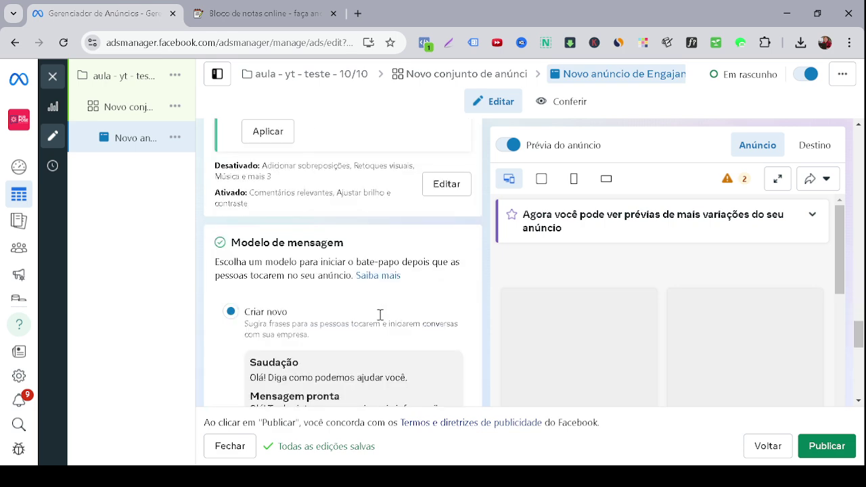
{"action": "scroll", "coordinate": [381, 314], "scroll_direction": "down", "scroll_amount": 1}
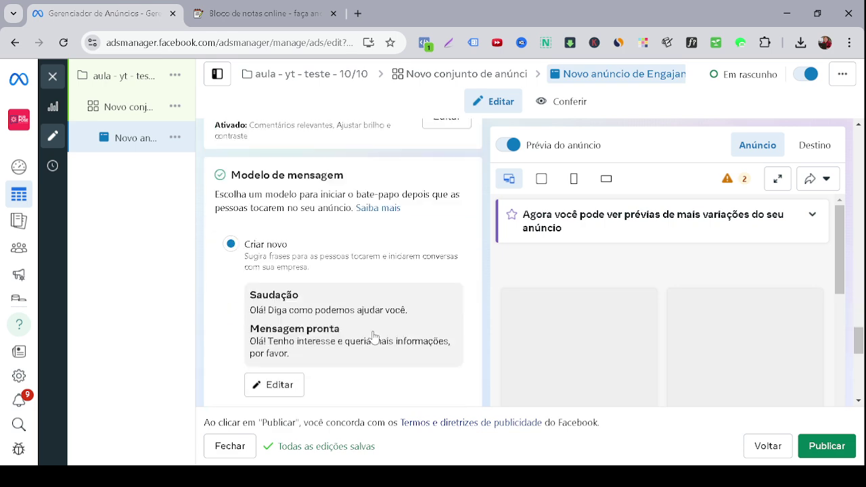
{"action": "left_click", "coordinate": [281, 390]}
{"action": "scroll", "coordinate": [308, 343], "scroll_direction": "down", "scroll_amount": 1}
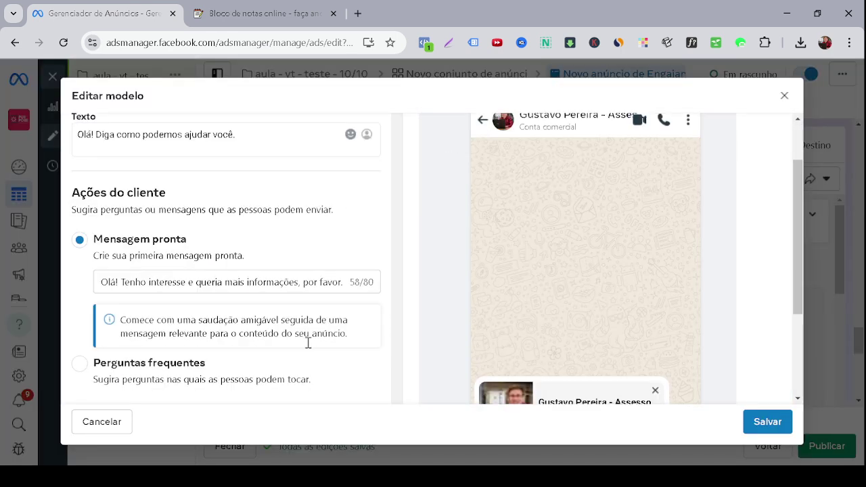
{"action": "scroll", "coordinate": [545, 350], "scroll_direction": "down", "scroll_amount": 1}
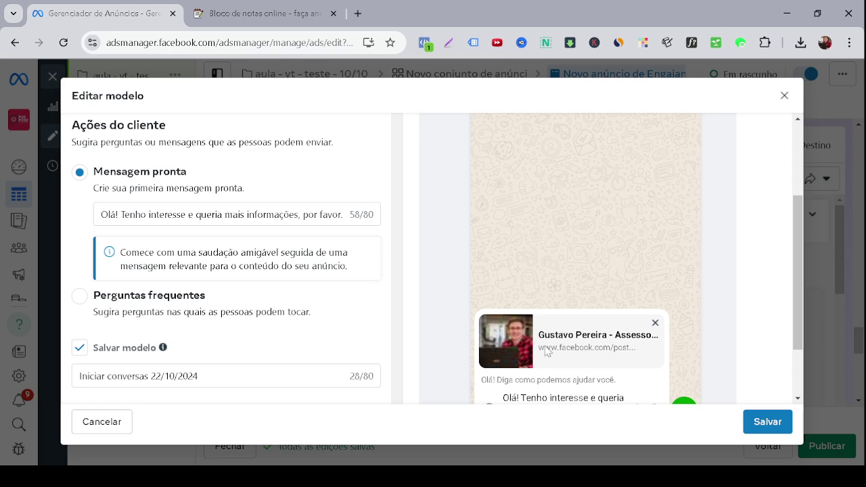
{"action": "scroll", "coordinate": [579, 365], "scroll_direction": "down", "scroll_amount": 1}
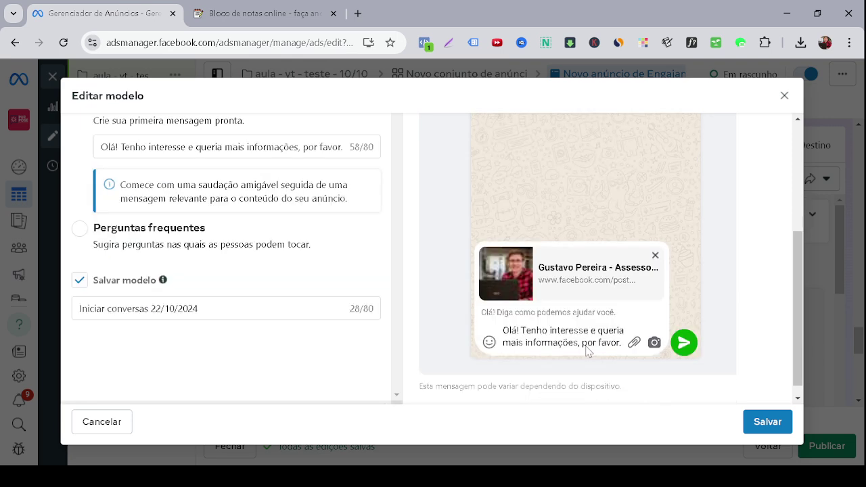
{"action": "double_click", "coordinate": [289, 147]}
{"action": "scroll", "coordinate": [470, 276], "scroll_direction": "up", "scroll_amount": 1}
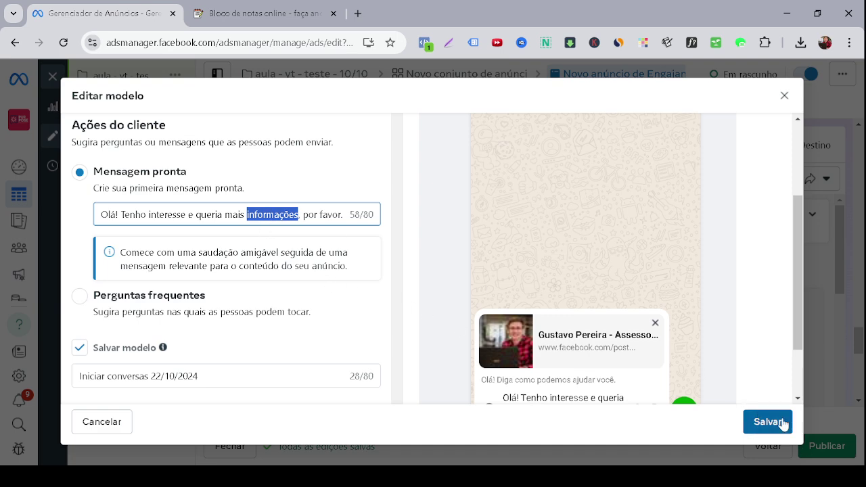
{"action": "left_click", "coordinate": [757, 422]}
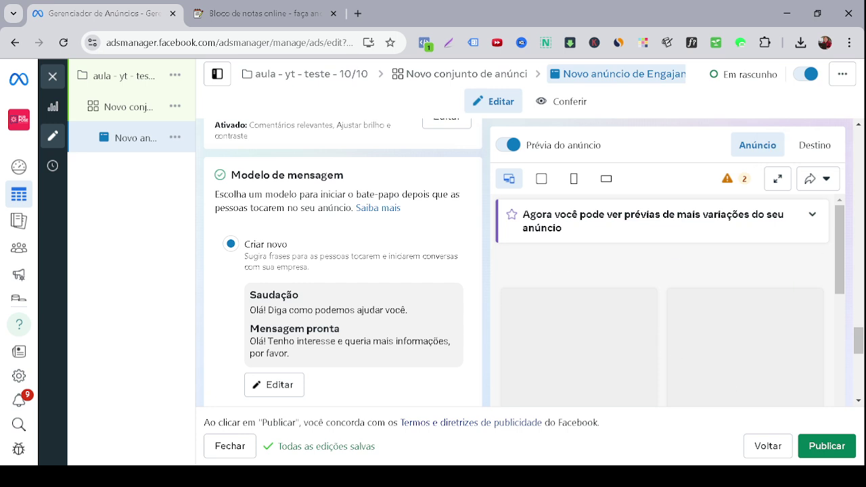